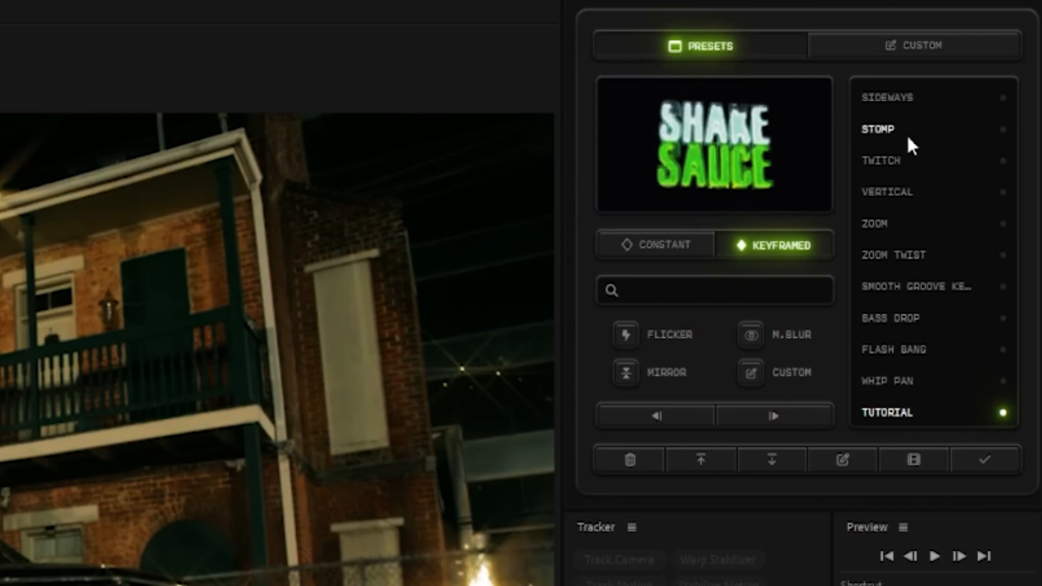
Step: Browse the keyframed and constant shake presets, selecting the keyframed Twitch and Horizontal presets to compare their previews
{"action": "left_click", "coordinate": [905, 158]}
{"action": "scroll", "coordinate": [923, 116], "scroll_direction": "up", "scroll_amount": 3}
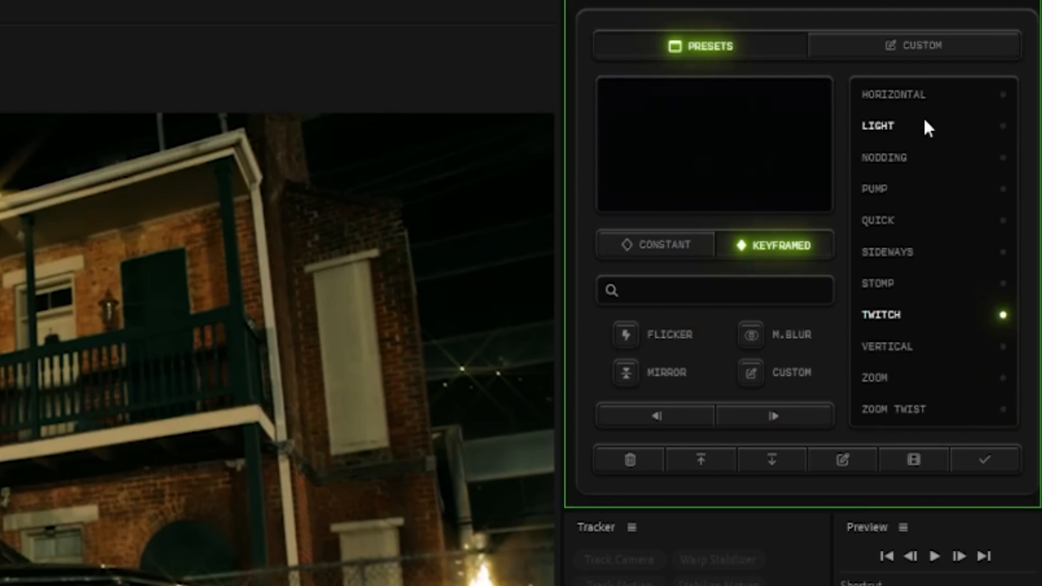
{"action": "left_click", "coordinate": [921, 99]}
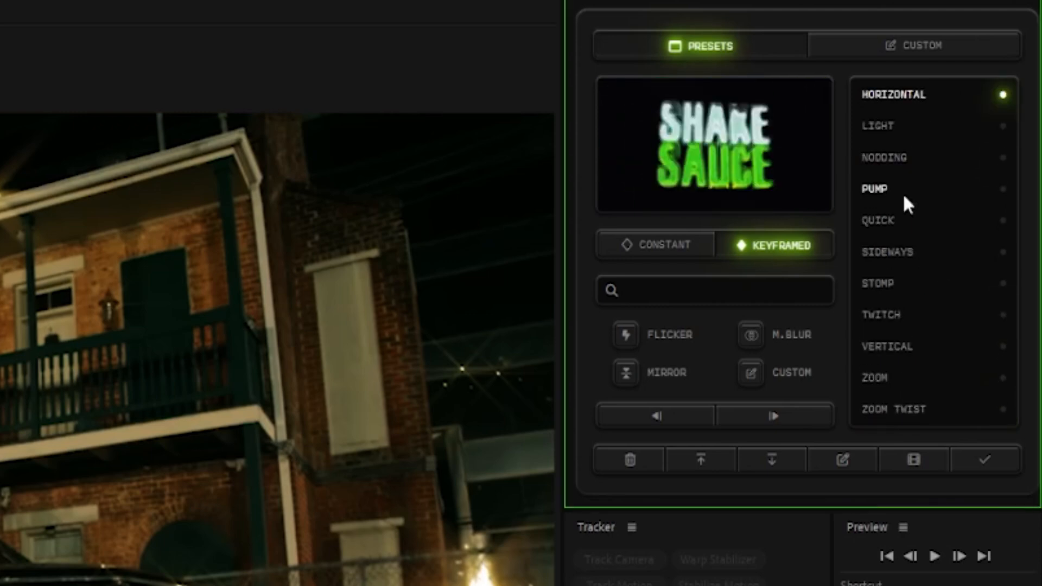
{"action": "left_click", "coordinate": [650, 251]}
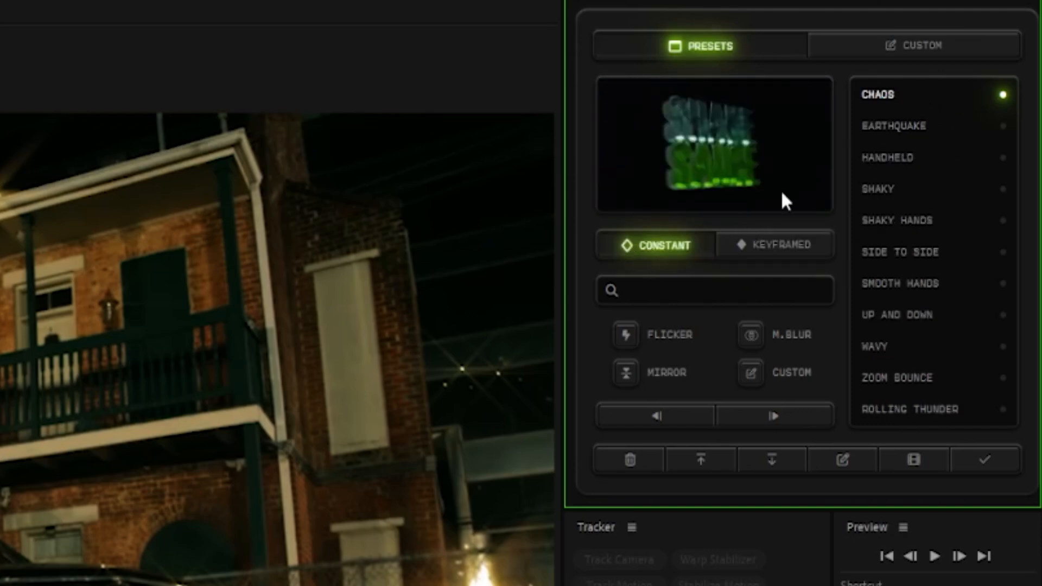
{"action": "left_click", "coordinate": [806, 253]}
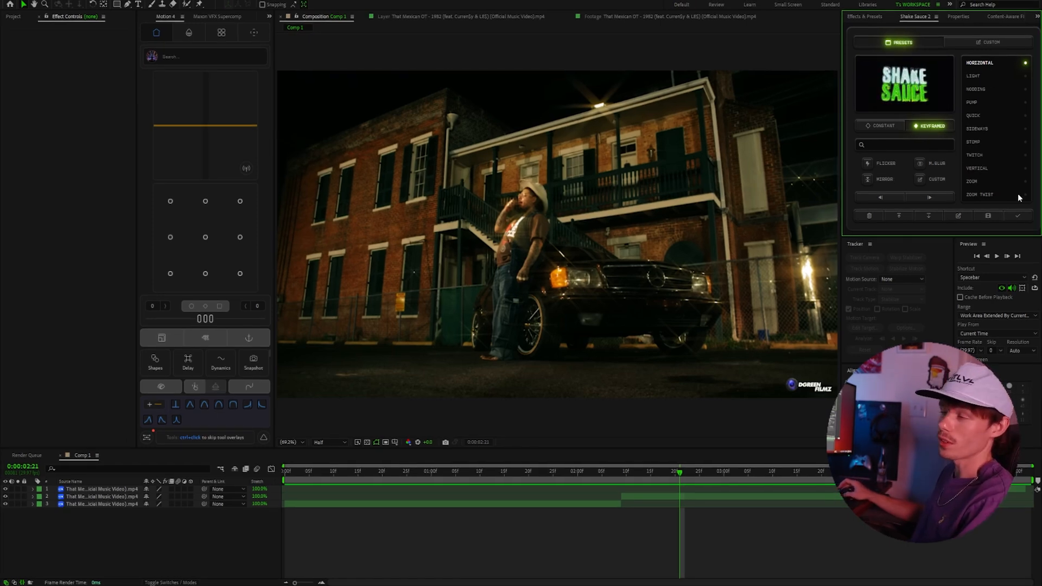
Step: Apply the constant Handheld shake preset to the first clip on the bottom layer
{"action": "left_click", "coordinate": [882, 125]}
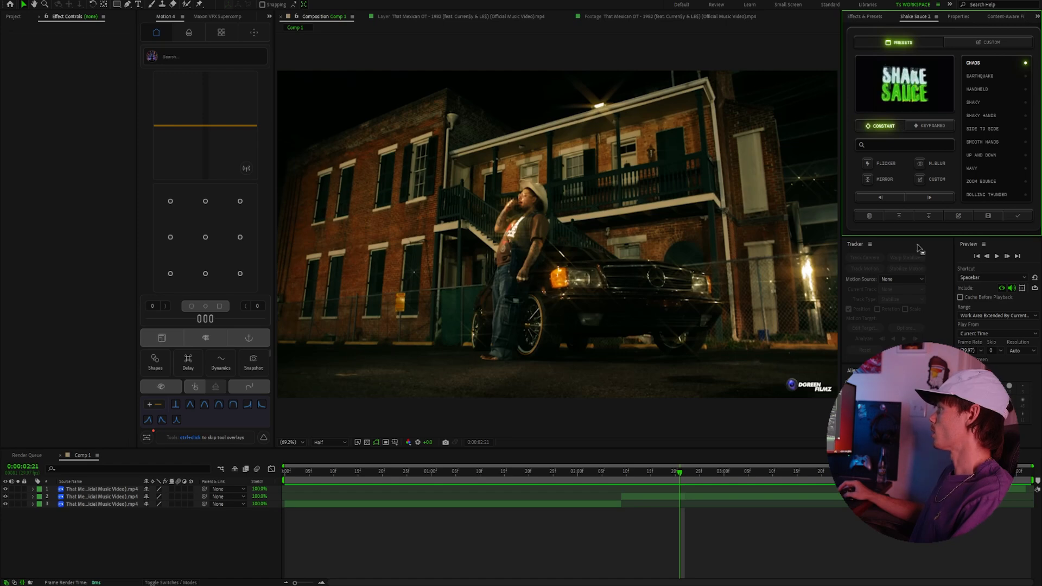
{"action": "left_click", "coordinate": [645, 472]}
{"action": "left_click", "coordinate": [358, 472]}
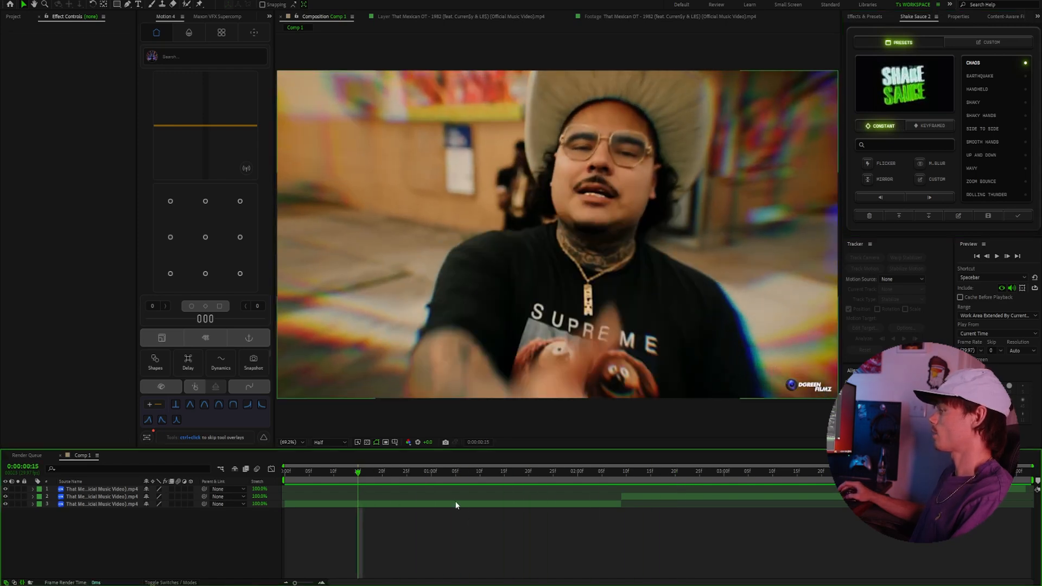
{"action": "left_click", "coordinate": [502, 504]}
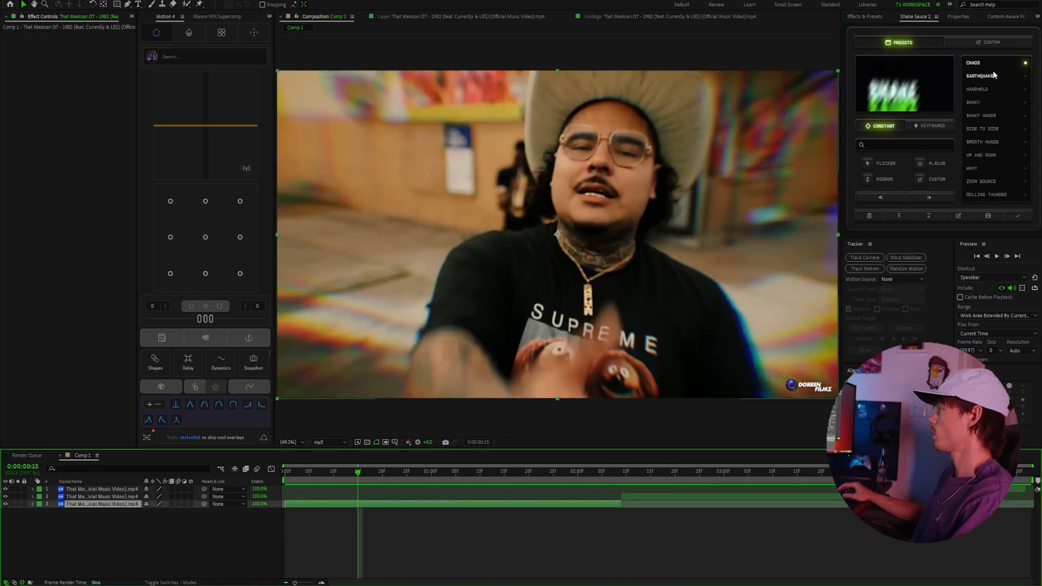
{"action": "left_click", "coordinate": [991, 89]}
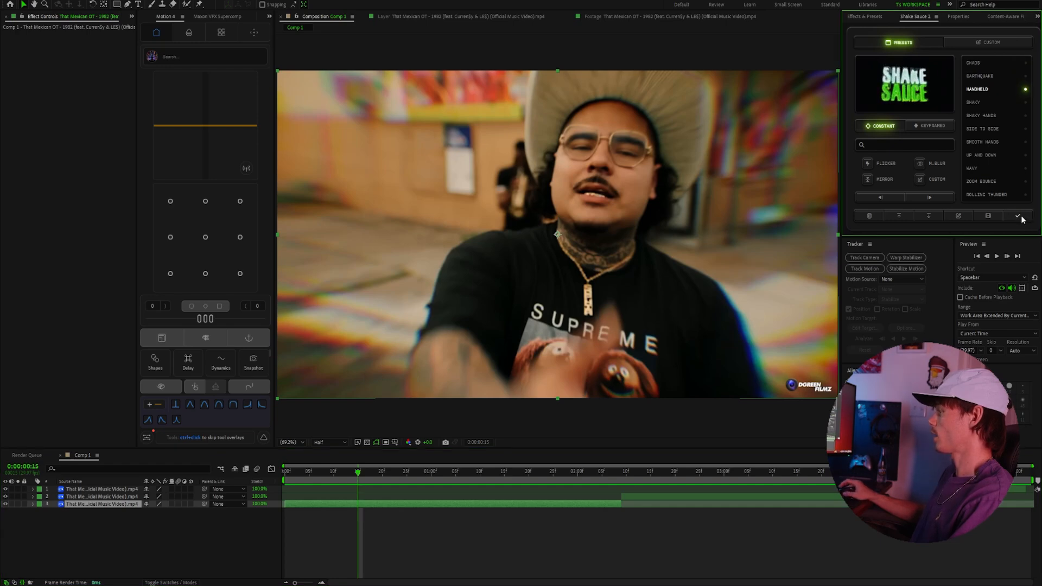
{"action": "left_click", "coordinate": [1019, 217]}
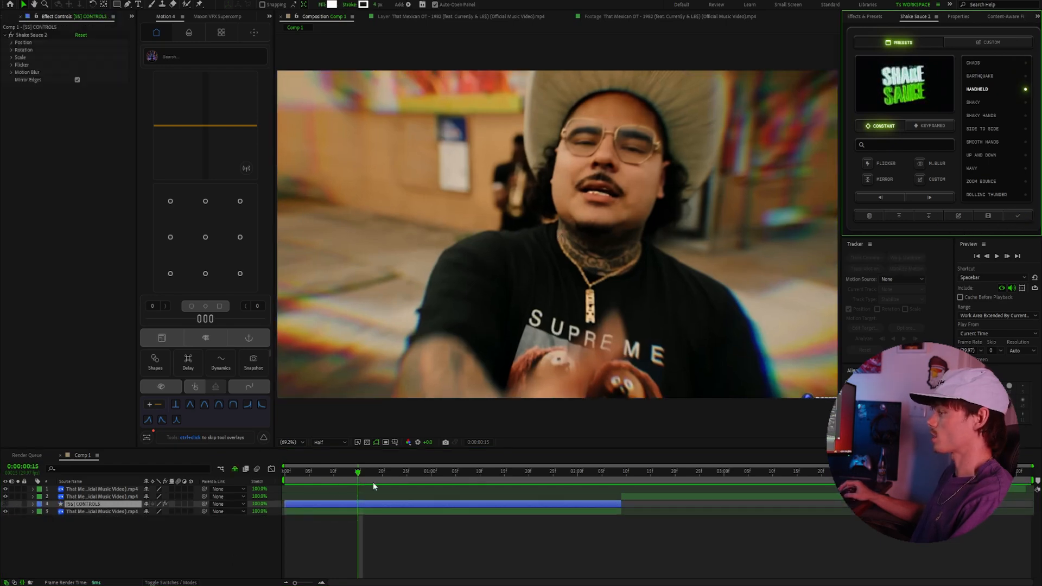
Step: Play back the first clip from the start to preview the Handheld shake
{"action": "left_click", "coordinate": [261, 477]}
{"action": "key", "text": "Home"}
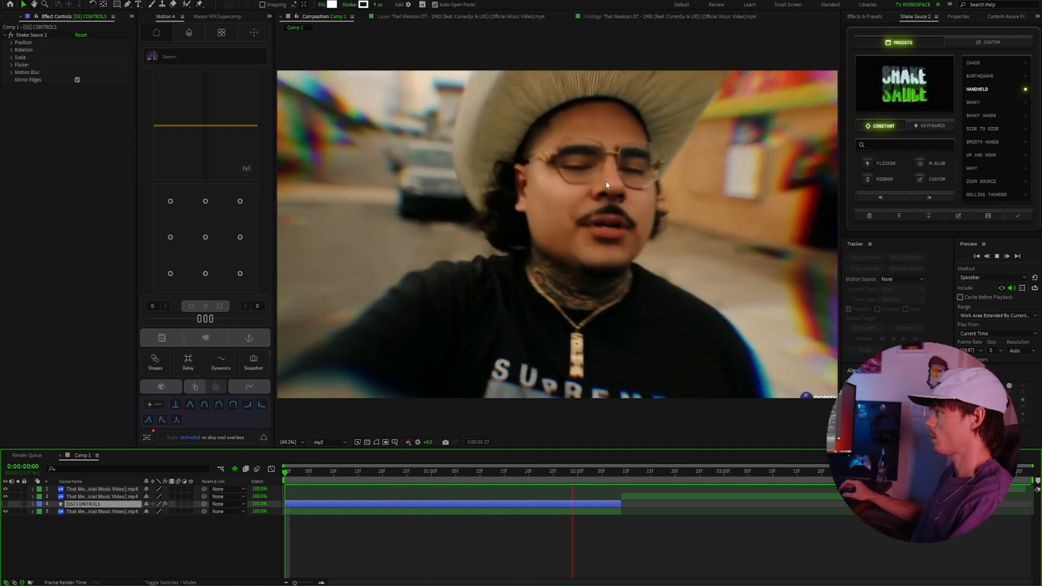
{"action": "key", "text": "space"}
{"action": "left_click_drag", "start_coordinate": [570, 473], "coordinate": [475, 484]}
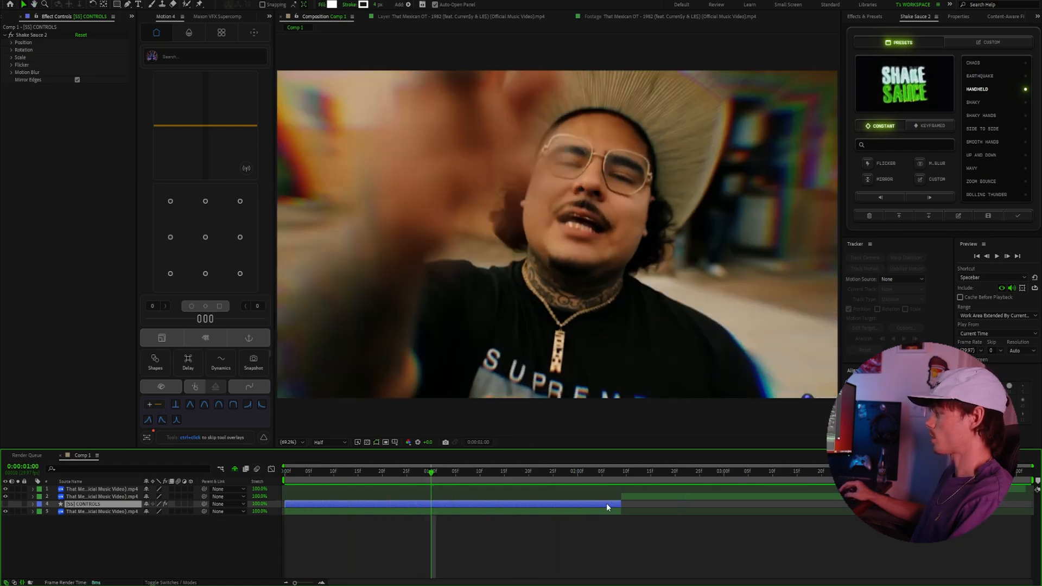
Step: Switch the first clip's shake to the constant Earthquake preset and play it back from the start
{"action": "left_click", "coordinate": [992, 77]}
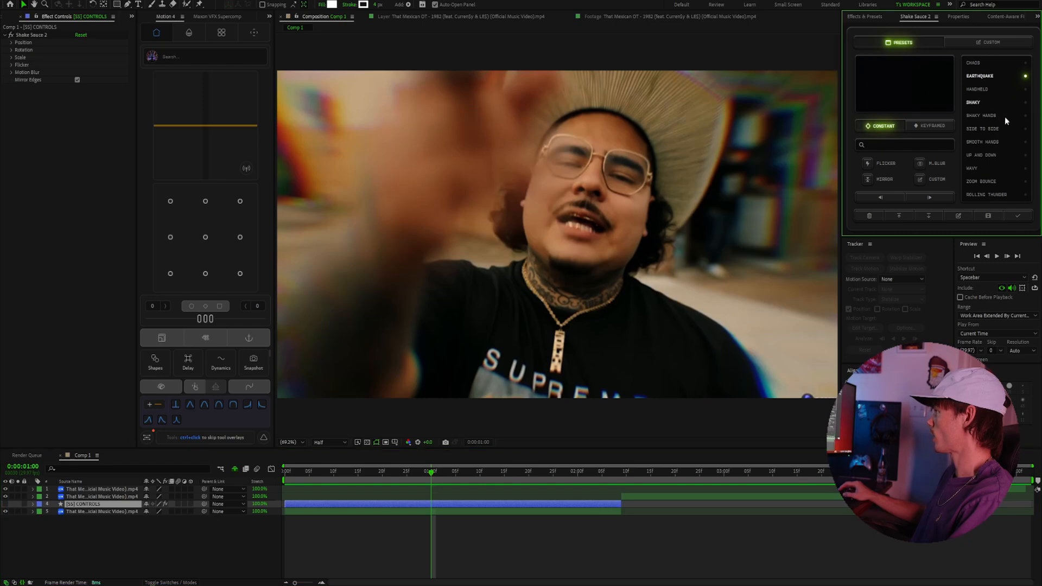
{"action": "left_click", "coordinate": [368, 474]}
{"action": "key", "text": "Home"}
{"action": "key", "text": "space"}
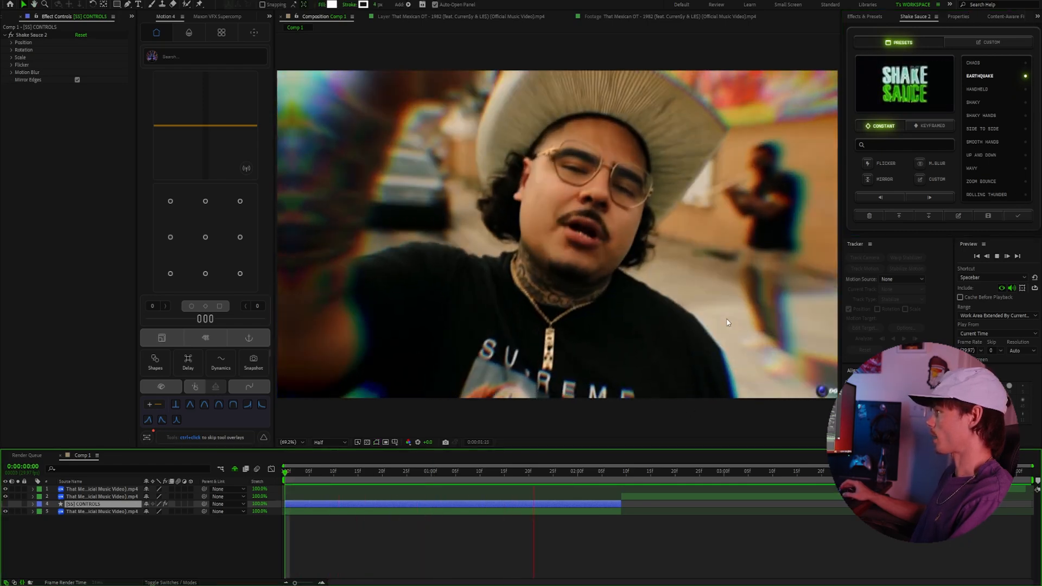
{"action": "key", "text": "space"}
{"action": "left_click_drag", "start_coordinate": [553, 476], "coordinate": [461, 473]}
{"action": "key", "text": "space"}
{"action": "key", "text": "space"}
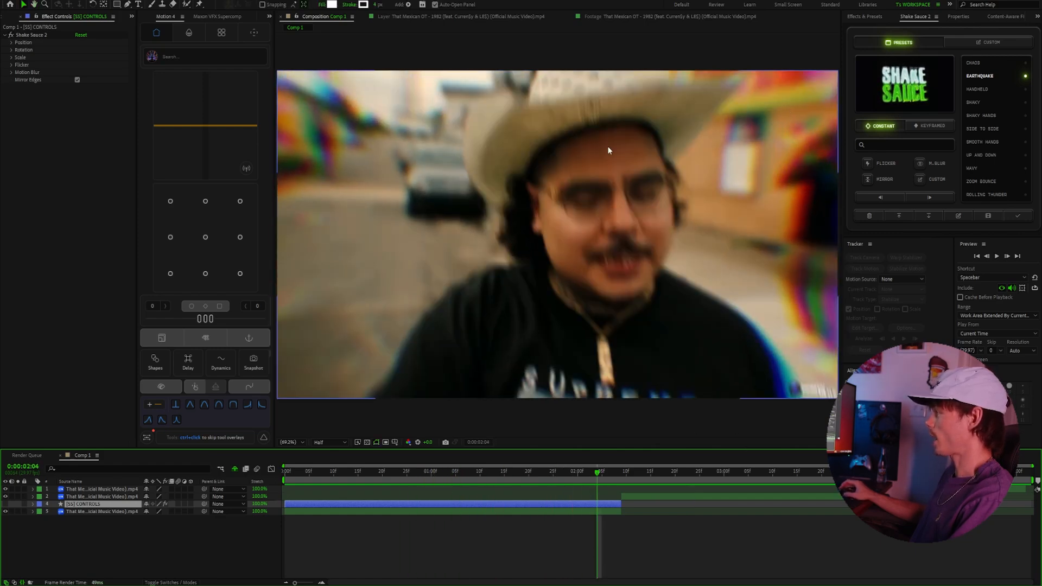
Step: Delete the [SS] CONTROLS layer, reveal the hidden layers and delete the [SS] EFFECT layer as well
{"action": "key", "text": "Delete"}
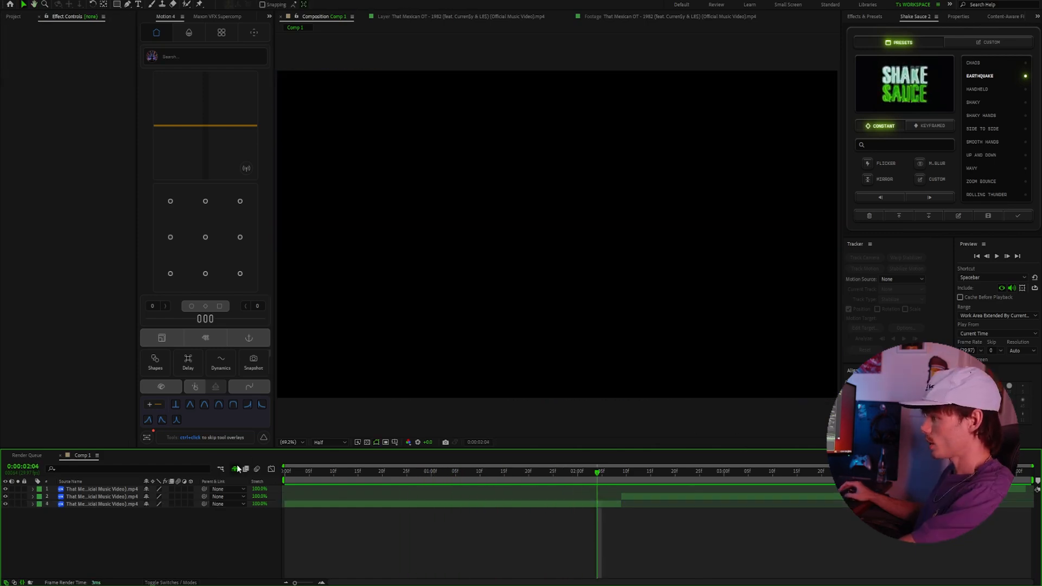
{"action": "left_click", "coordinate": [325, 471]}
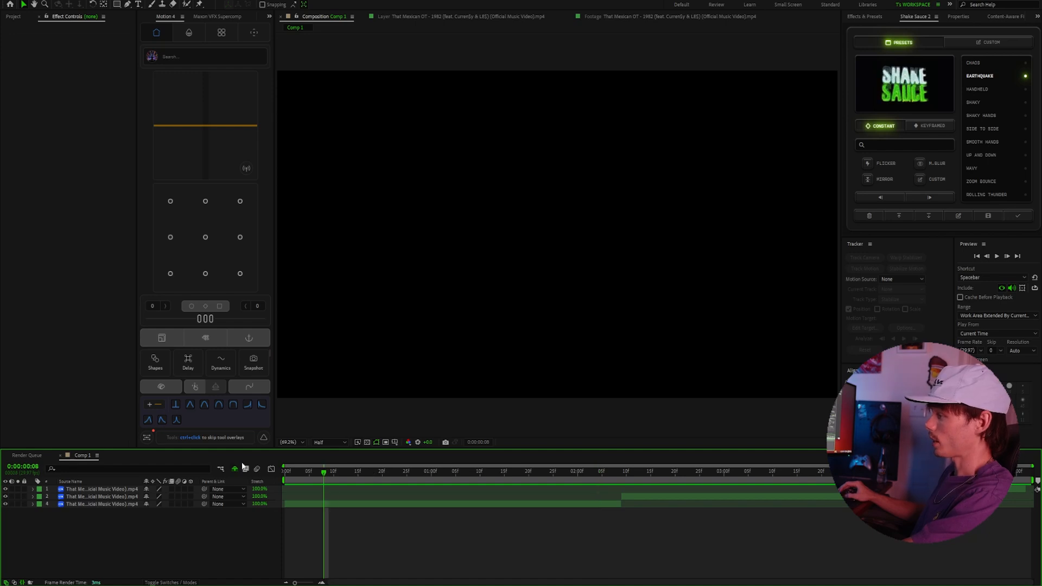
{"action": "left_click", "coordinate": [236, 468]}
{"action": "left_click", "coordinate": [96, 504]}
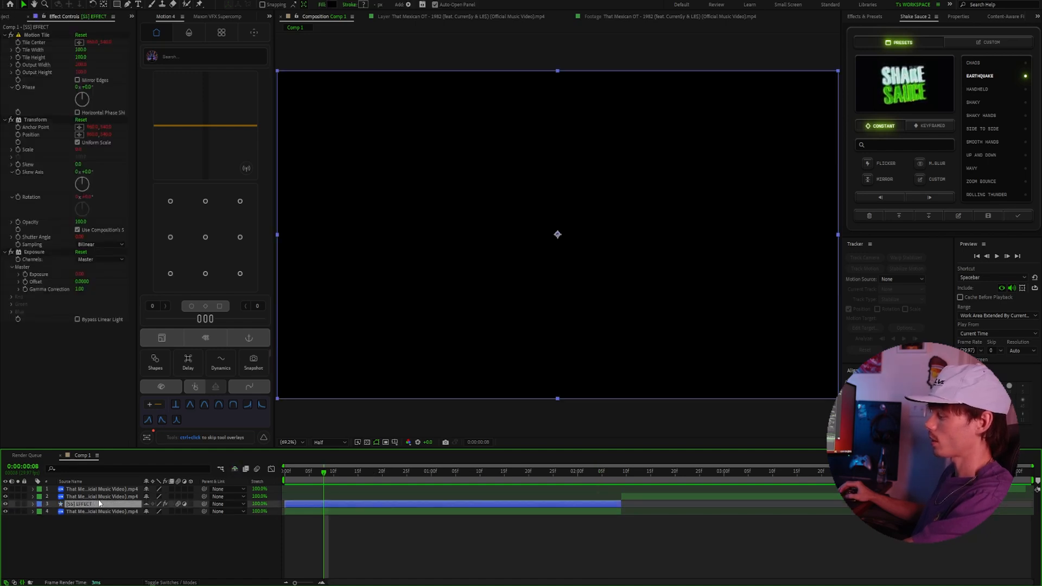
{"action": "key", "text": "Delete"}
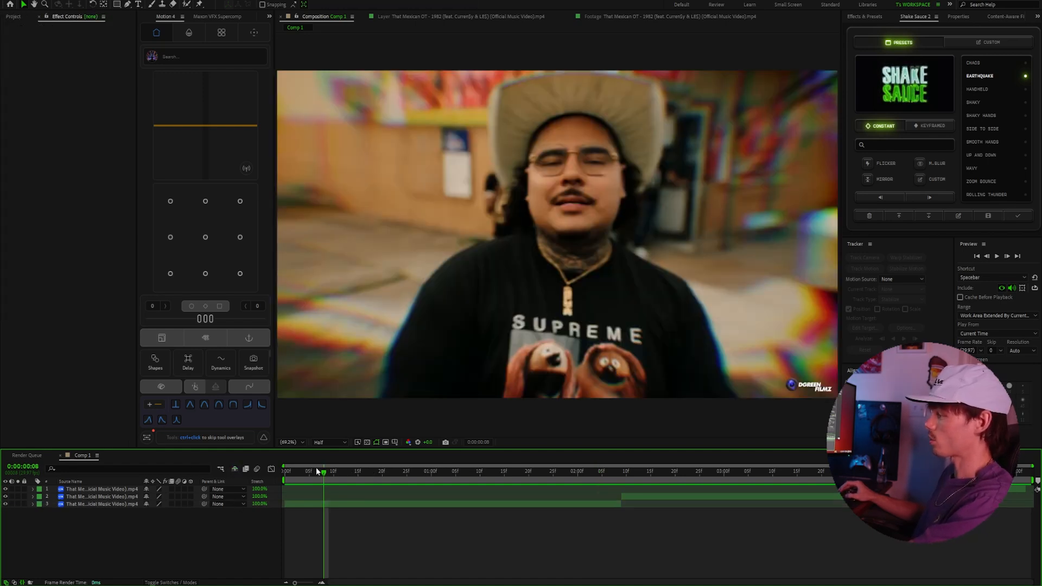
Step: Apply the keyframed Light shake preset above all clips with the playhead at 0:00:01:12
{"action": "left_click_drag", "start_coordinate": [325, 475], "coordinate": [299, 472]}
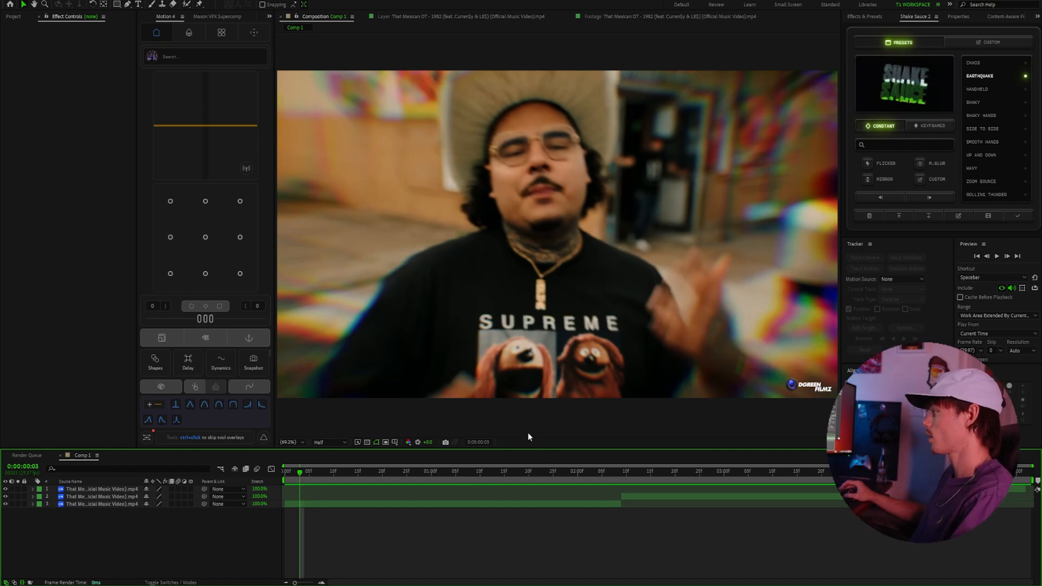
{"action": "left_click_drag", "start_coordinate": [725, 474], "coordinate": [490, 475]}
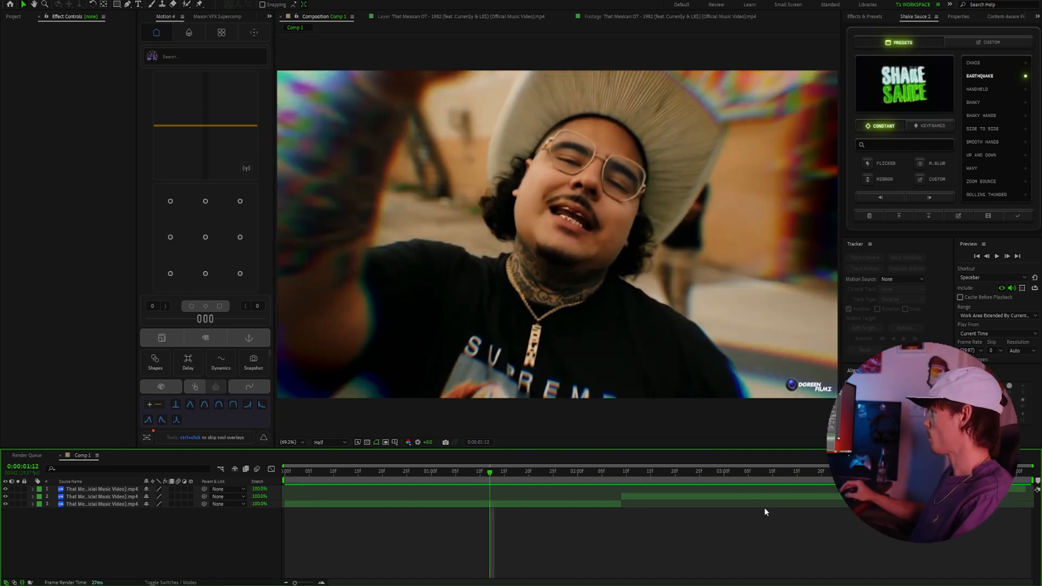
{"action": "left_click", "coordinate": [932, 125]}
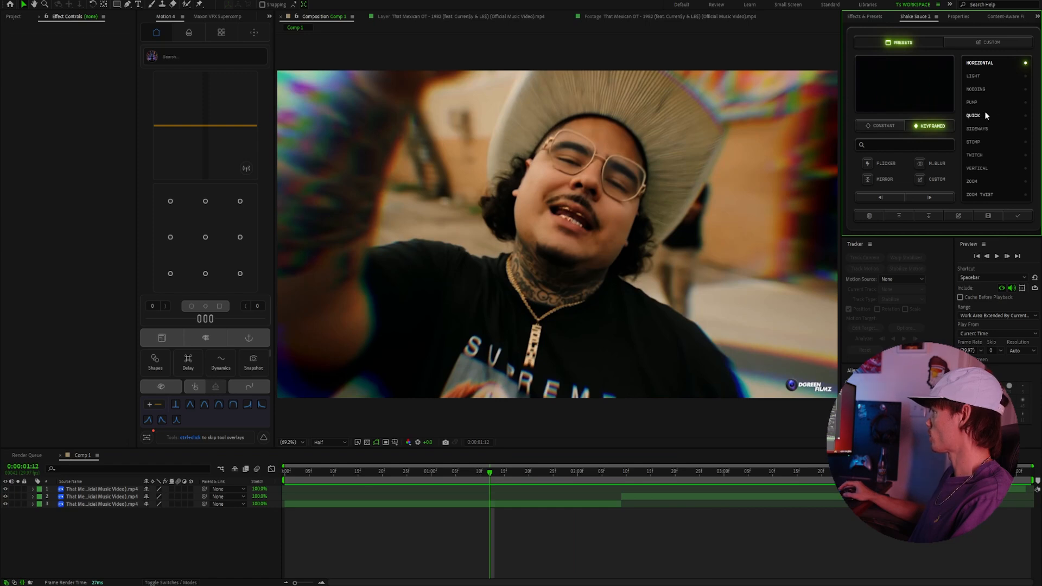
{"action": "left_click", "coordinate": [984, 75]}
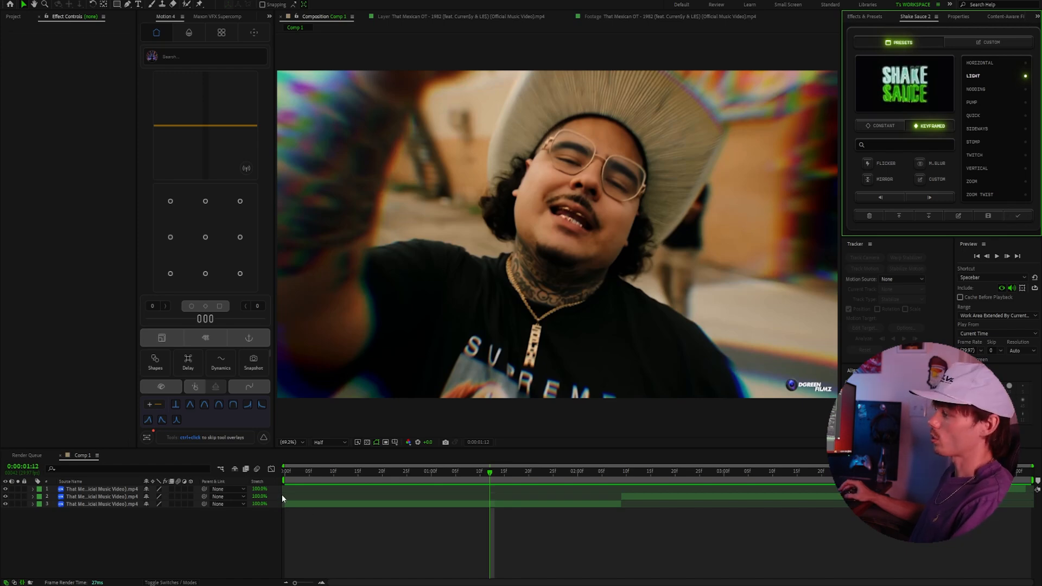
Step: Reveal the Light preset's keyframes on the [SS] CONTROLS layer and move them onto the cut between the first two clips
{"action": "left_click", "coordinate": [549, 490]}
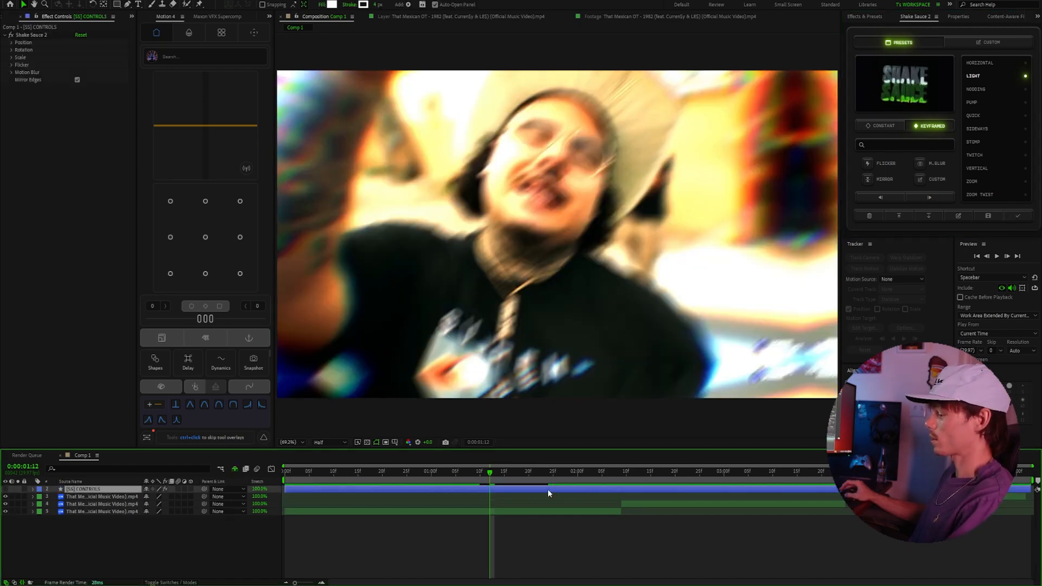
{"action": "key", "text": "u"}
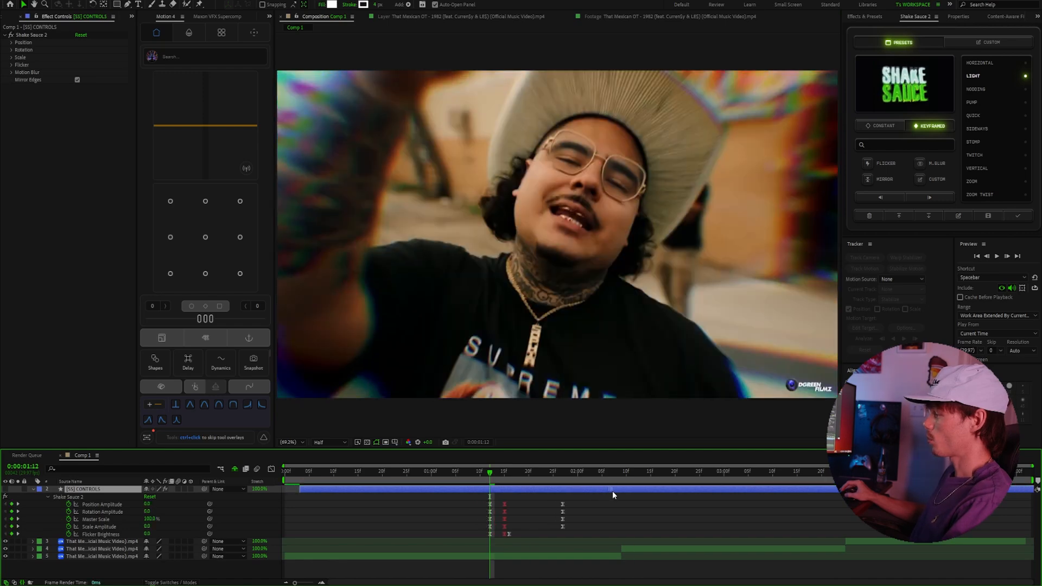
{"action": "left_click_drag", "start_coordinate": [613, 491], "coordinate": [595, 496]}
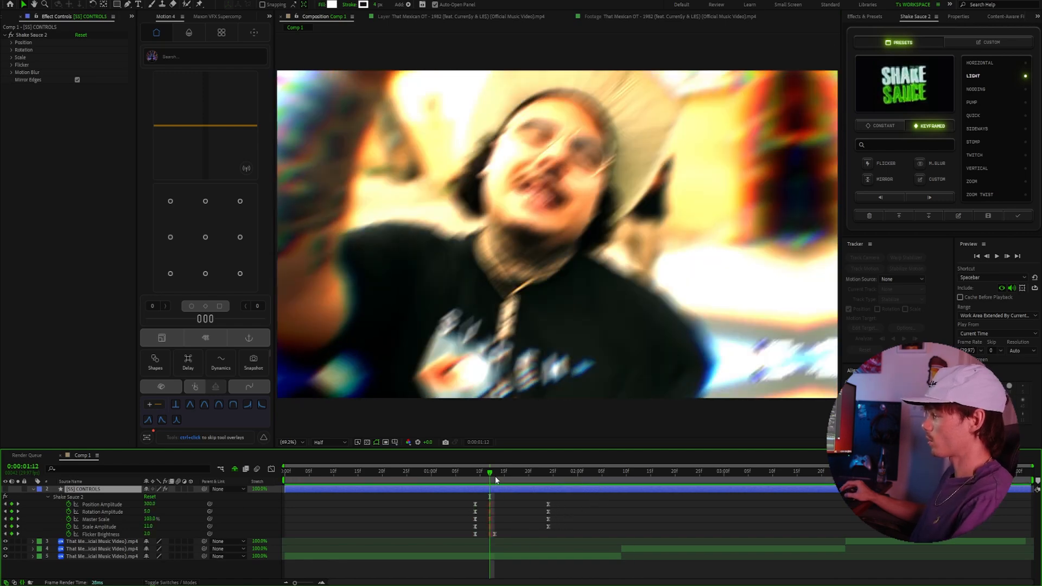
{"action": "left_click_drag", "start_coordinate": [494, 475], "coordinate": [606, 543]}
{"action": "left_click_drag", "start_coordinate": [498, 509], "coordinate": [623, 509]}
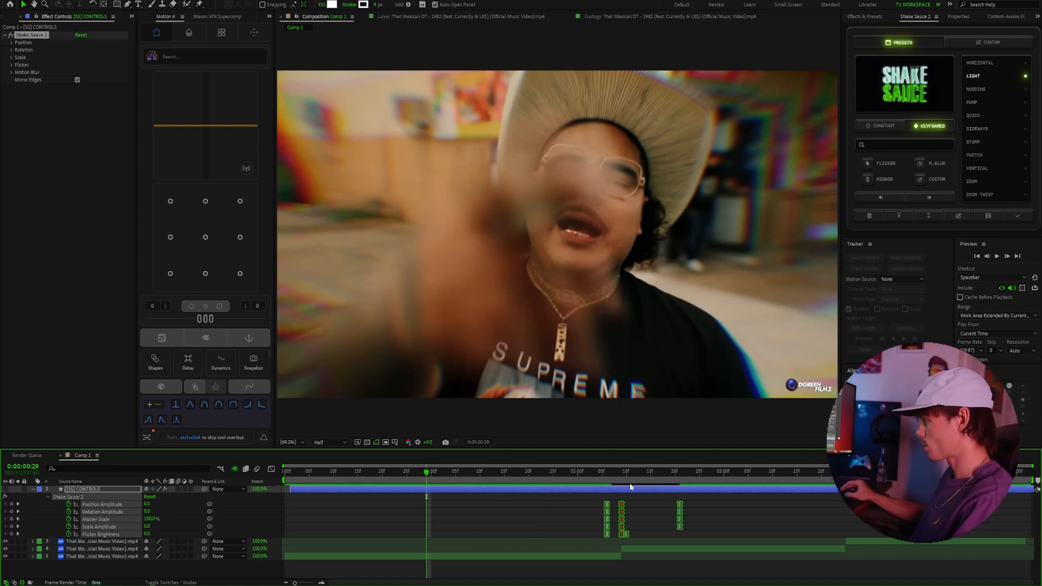
Step: Play back the cut between the first two clips to preview the Light shake transition
{"action": "left_click", "coordinate": [555, 477]}
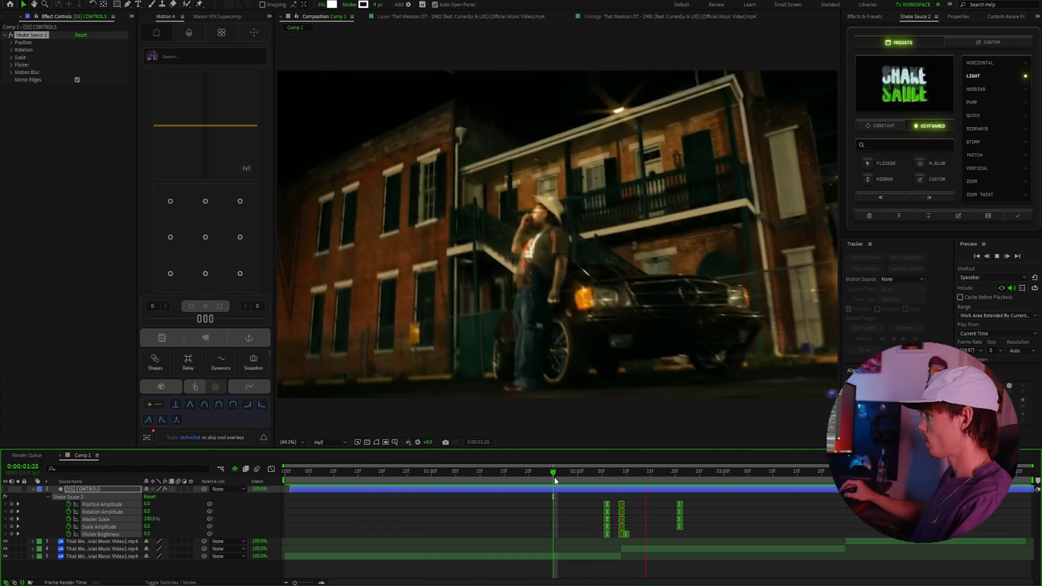
{"action": "left_click_drag", "start_coordinate": [599, 476], "coordinate": [569, 474]}
{"action": "key", "text": "space"}
{"action": "key", "text": "space"}
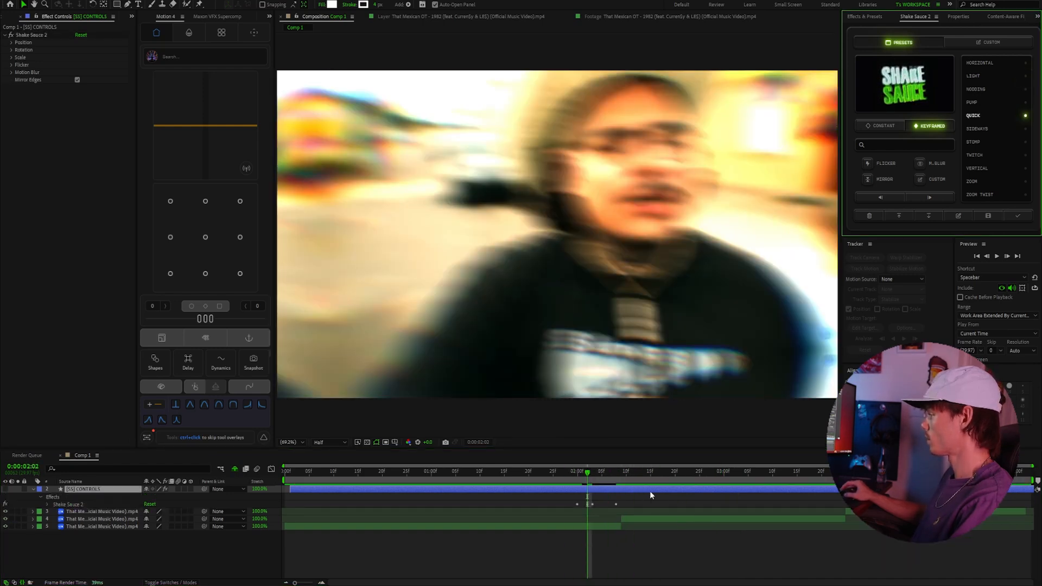
Step: Move the Quick preset's keyframes on the [SS] CONTROLS layer onto the cut between the first two clips and preview the transition
{"action": "left_click", "coordinate": [650, 489]}
{"action": "key", "text": "u"}
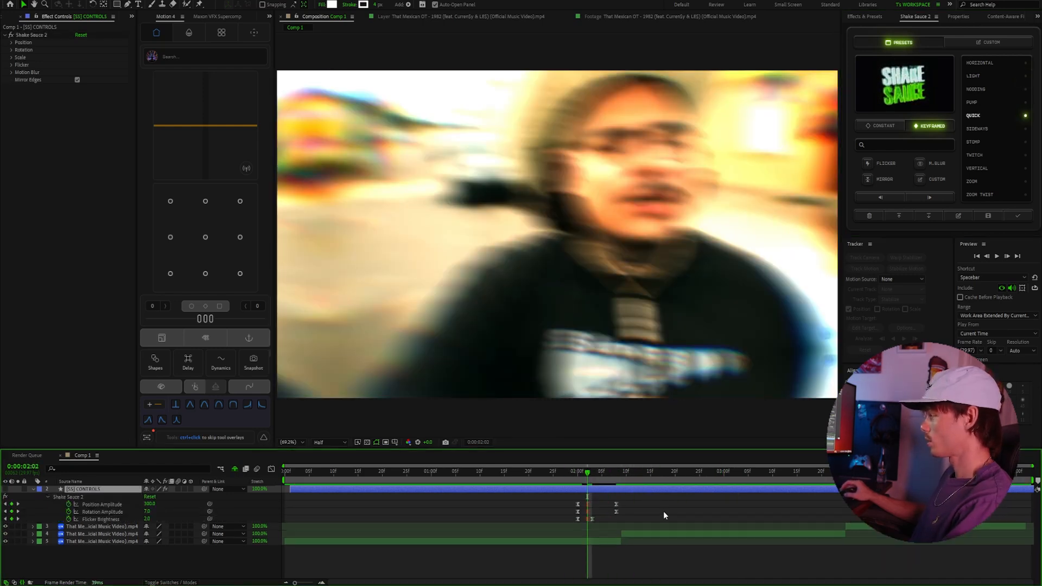
{"action": "left_click_drag", "start_coordinate": [659, 498], "coordinate": [624, 510]}
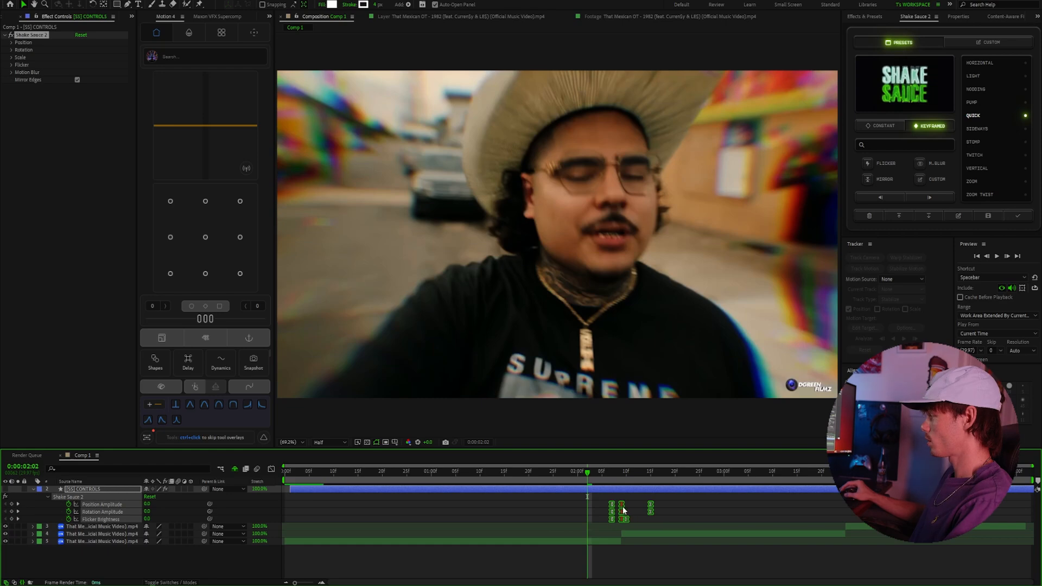
{"action": "key", "text": "space"}
{"action": "key", "text": "space"}
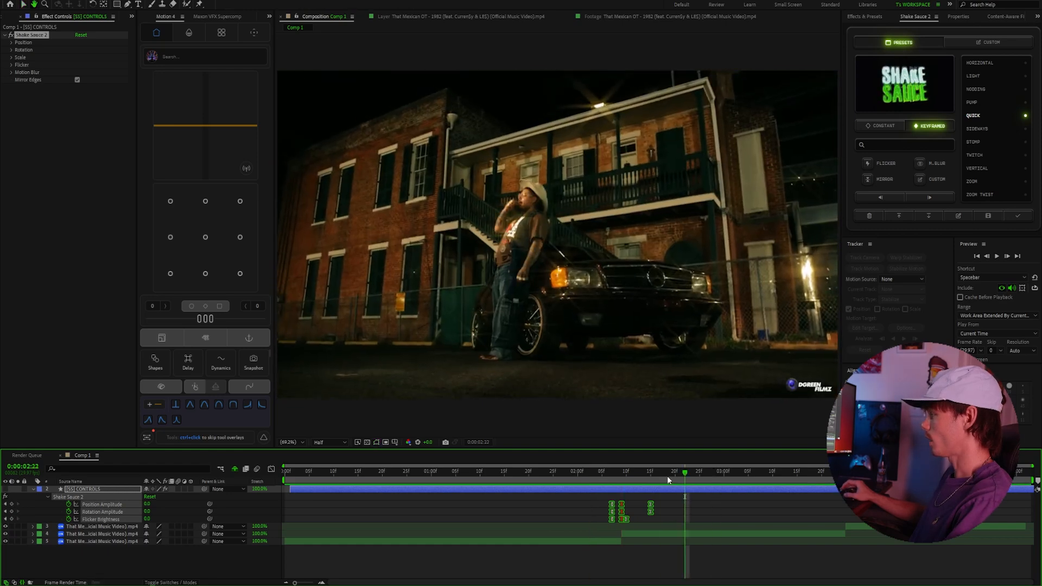
{"action": "left_click_drag", "start_coordinate": [667, 477], "coordinate": [508, 487]}
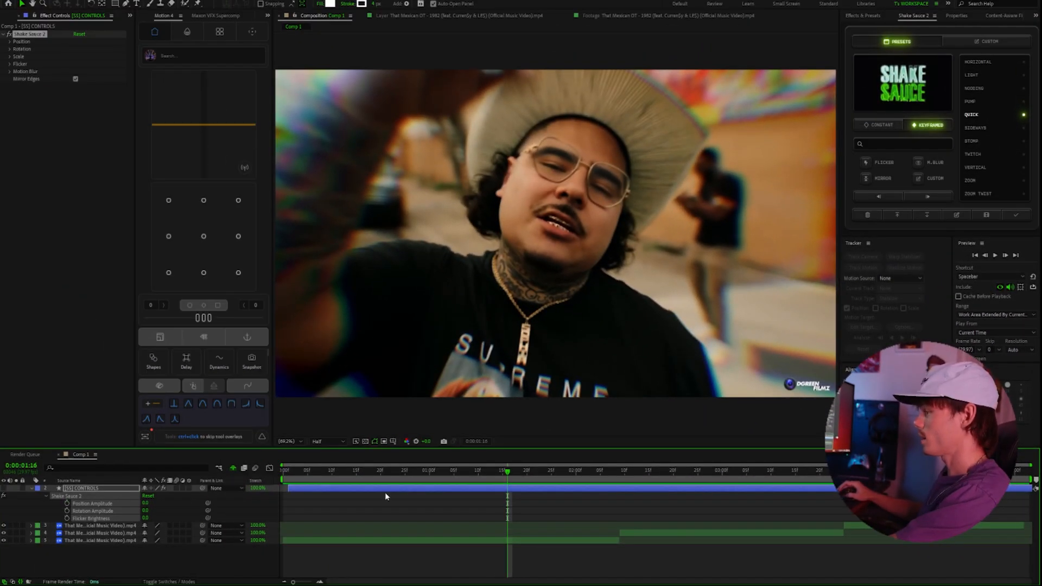
Step: Remove the Quick shake by deleting its [SS] CONTROLS layer and the hidden [SS] EFFECT layer
{"action": "left_click", "coordinate": [202, 481]}
{"action": "left_click", "coordinate": [200, 473]}
{"action": "key", "text": "Delete"}
{"action": "left_click", "coordinate": [233, 468]}
{"action": "left_click", "coordinate": [358, 487]}
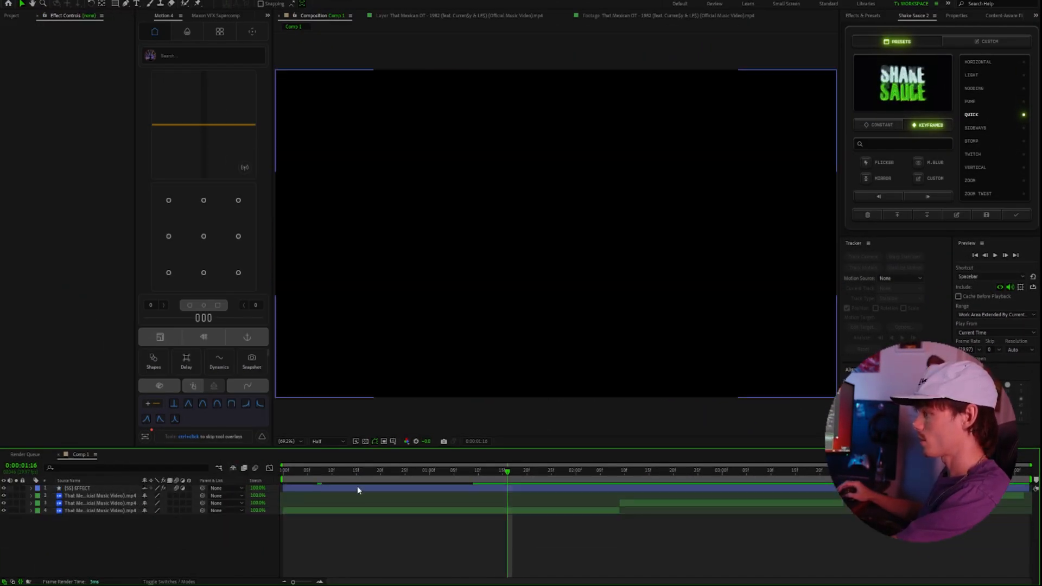
{"action": "key", "text": "Delete"}
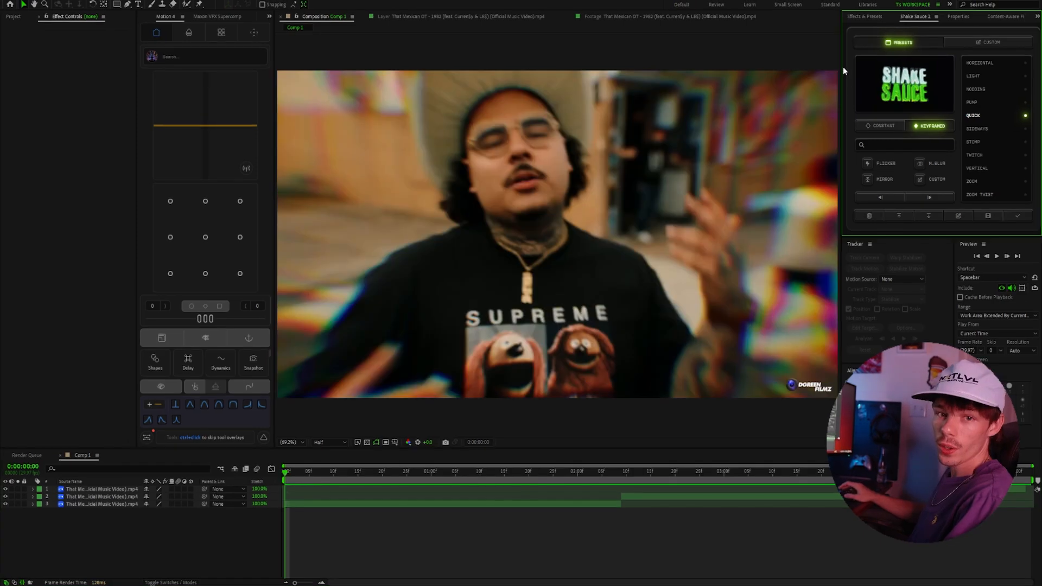
Step: Create a custom shake in Shake Sauce 2 and browse its Position, Rotation & Scale and Flicker & Blur settings
{"action": "left_click", "coordinate": [988, 42]}
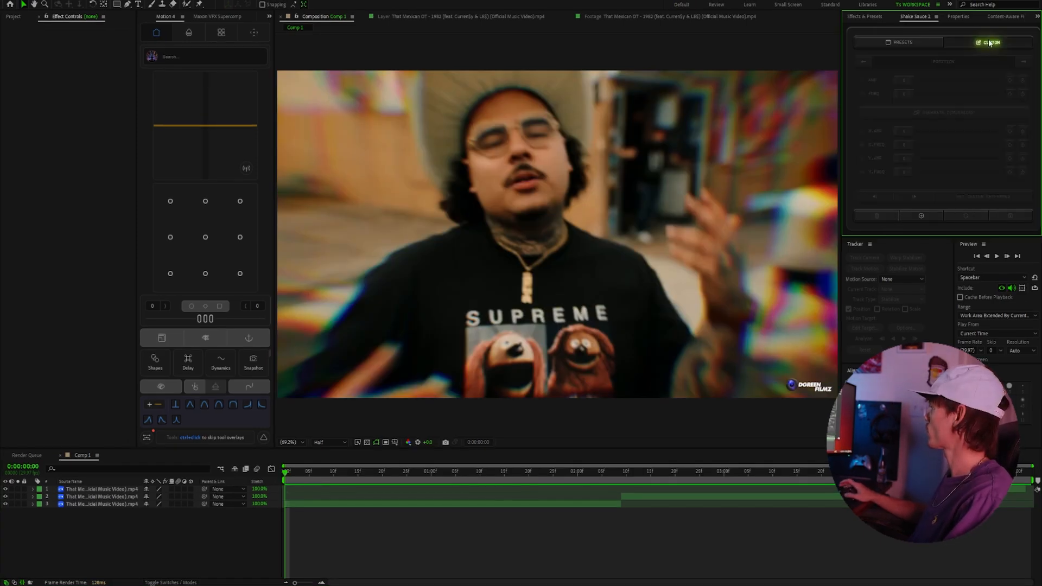
{"action": "left_click", "coordinate": [926, 217]}
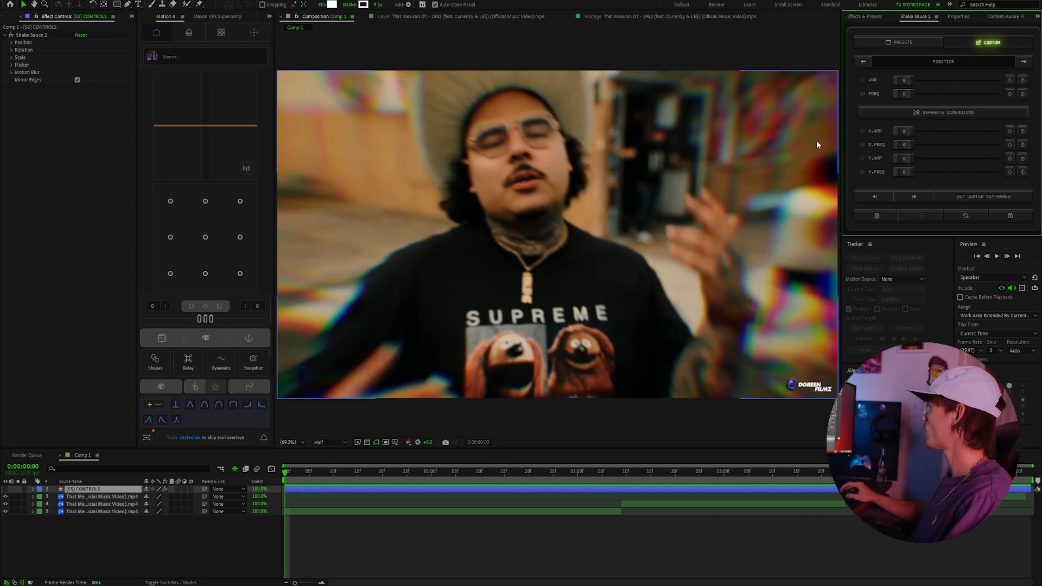
{"action": "left_click", "coordinate": [1030, 61]}
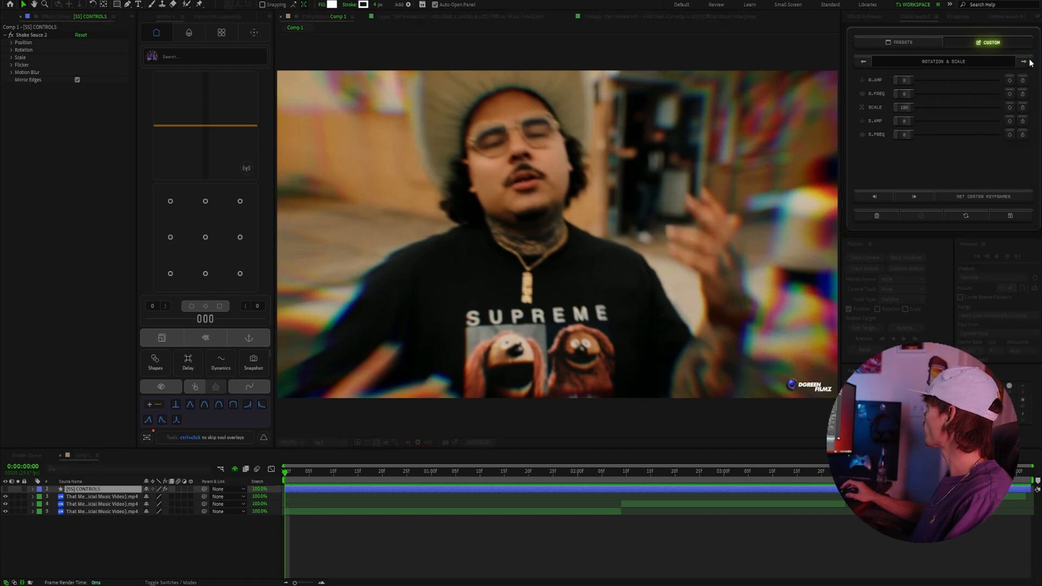
{"action": "left_click", "coordinate": [1030, 61]}
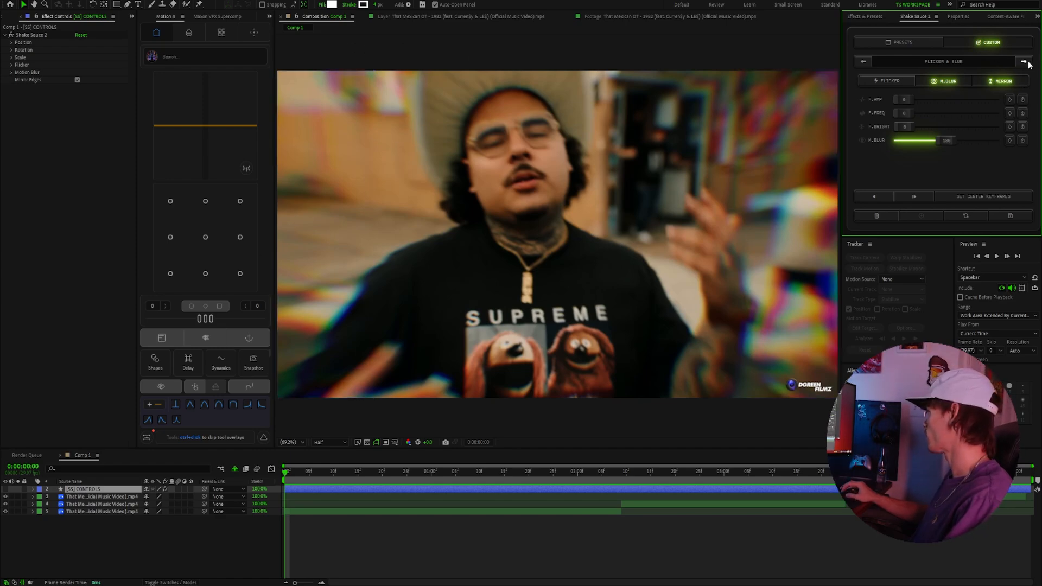
{"action": "left_click", "coordinate": [863, 62]}
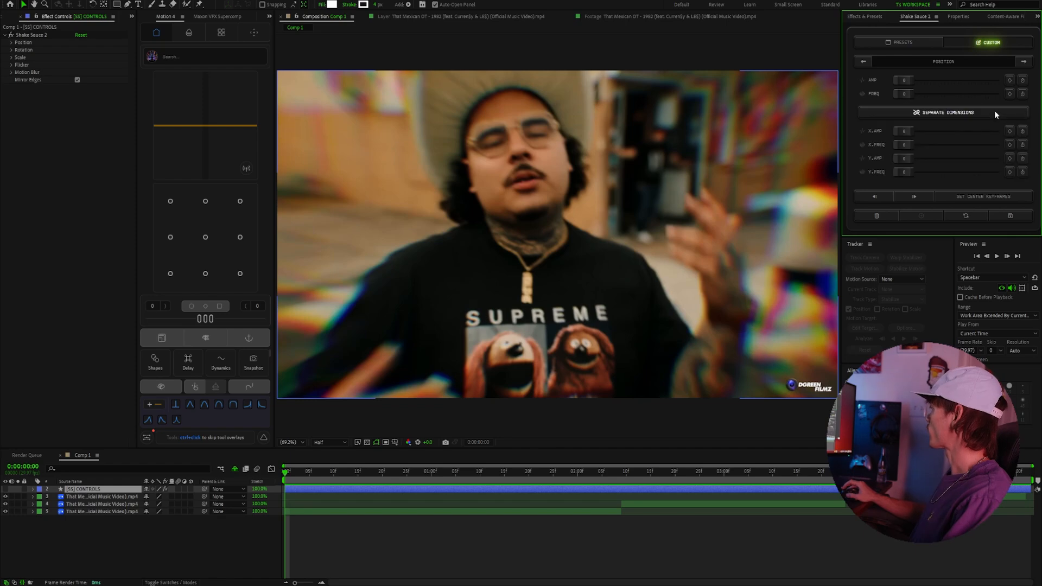
Step: Keyframe the custom shake's position amplitude, rotation amplitude, scale and flicker amplitude at the first frame
{"action": "left_click", "coordinate": [1023, 62]}
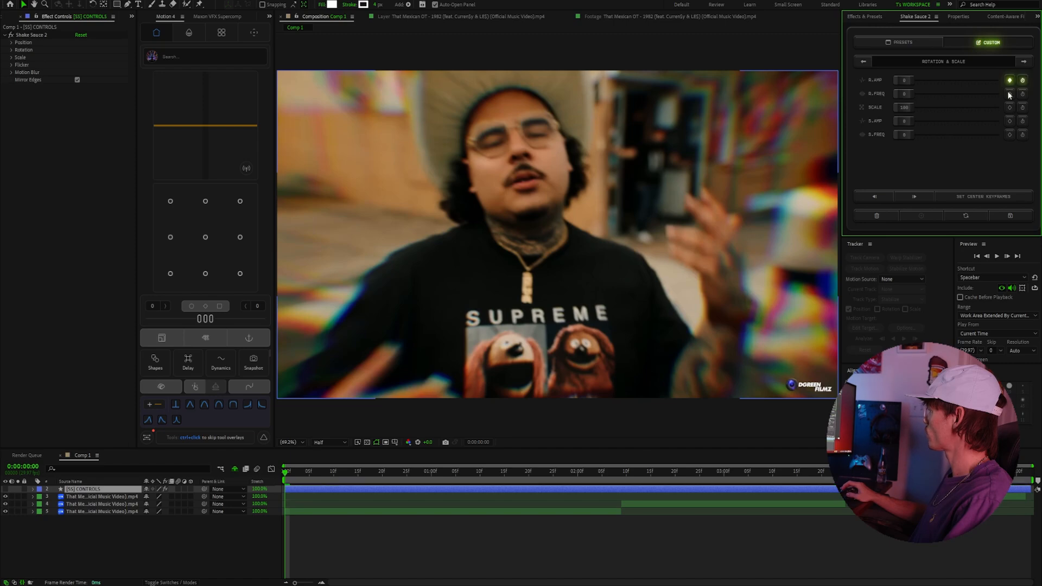
{"action": "left_click", "coordinate": [1024, 62]}
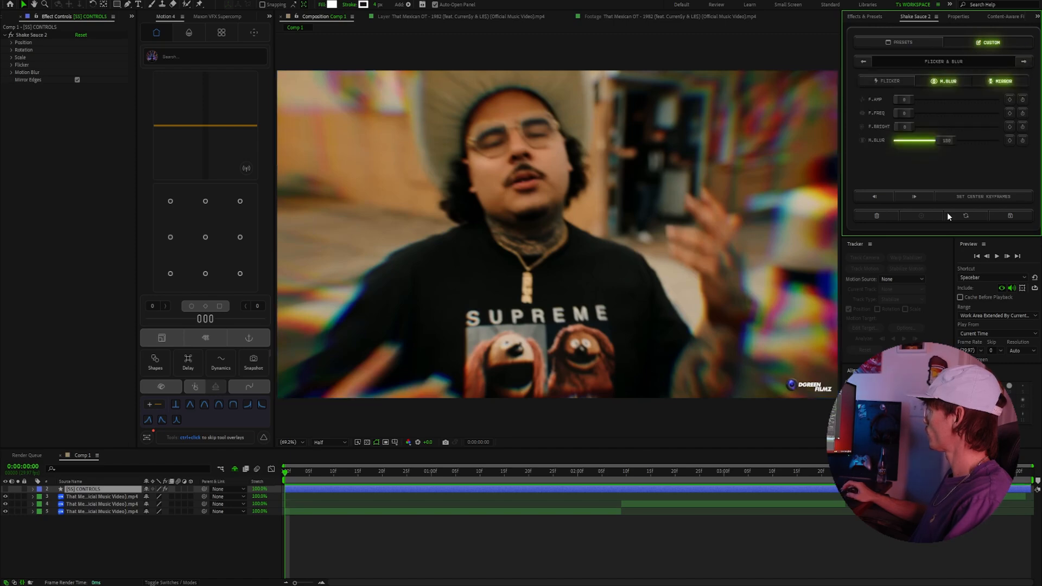
{"action": "left_click", "coordinate": [1009, 100]}
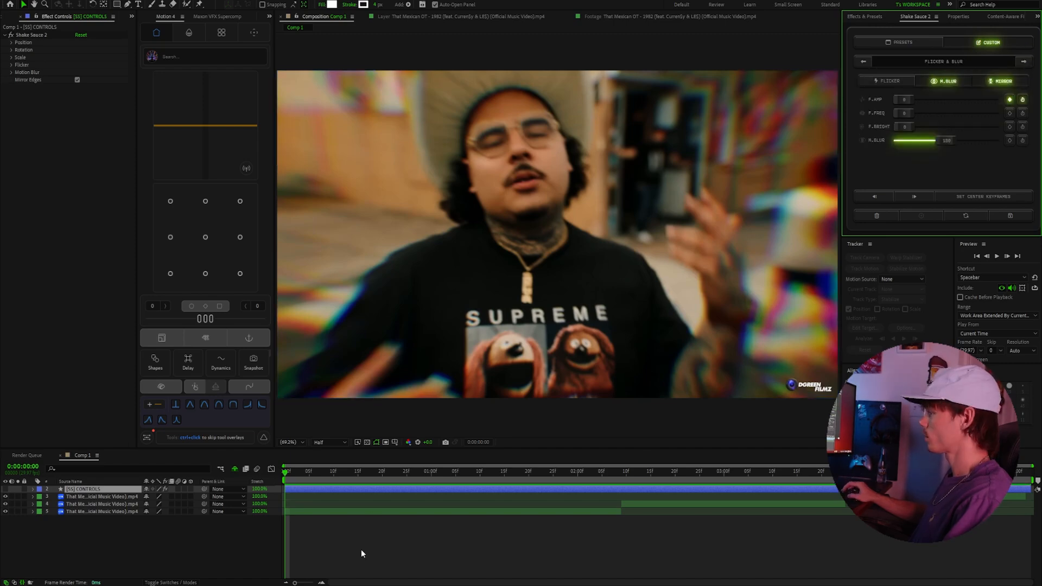
Step: Add keyframes at frame 10 for flicker amplitude, rotation amplitude, scale and position amplitude, keeping their base values
{"action": "left_click", "coordinate": [333, 472]}
{"action": "left_click", "coordinate": [1010, 100]}
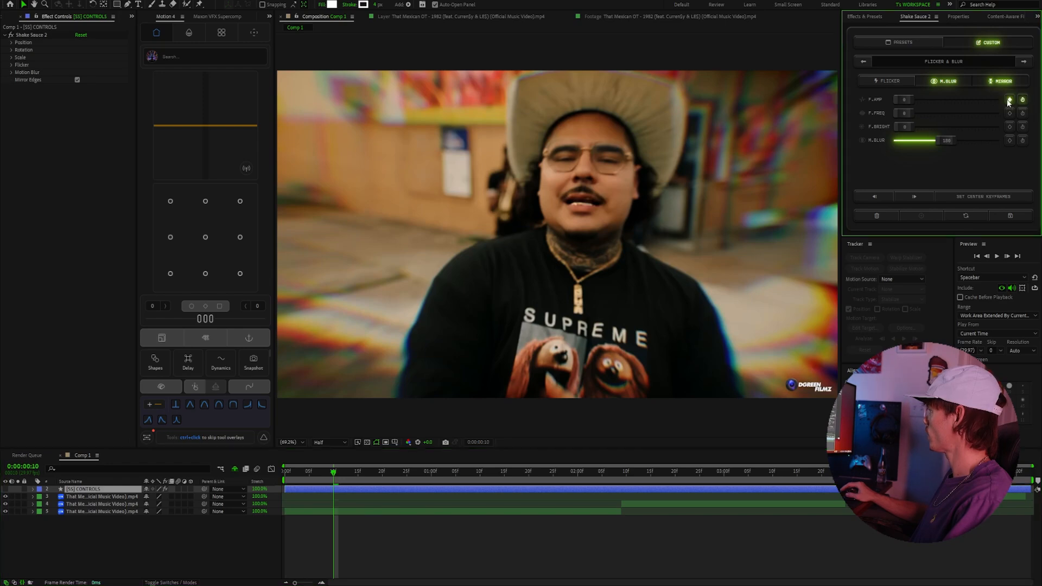
{"action": "left_click", "coordinate": [864, 61]}
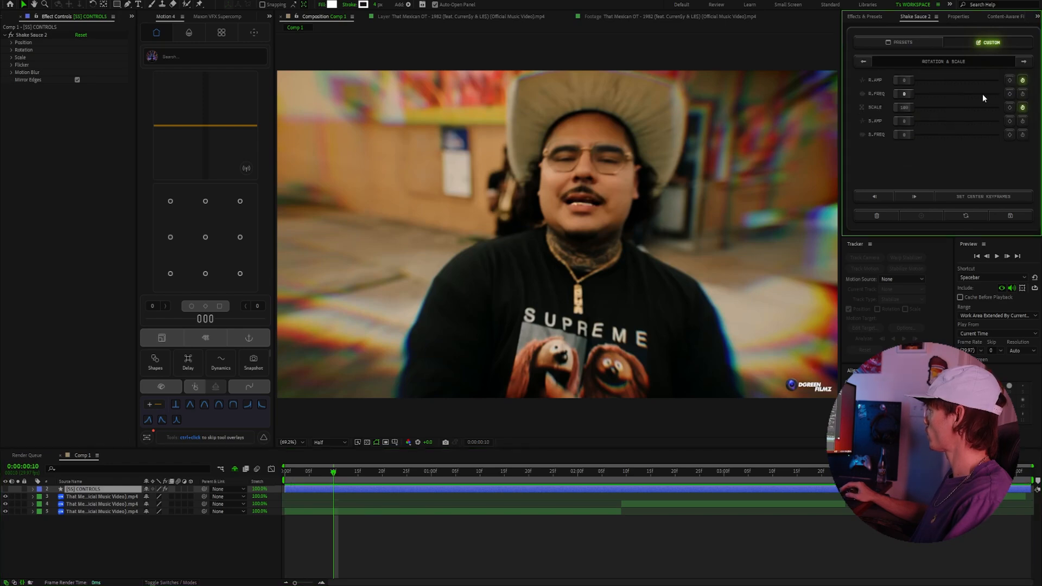
{"action": "left_click", "coordinate": [1011, 108]}
{"action": "left_click", "coordinate": [864, 62]}
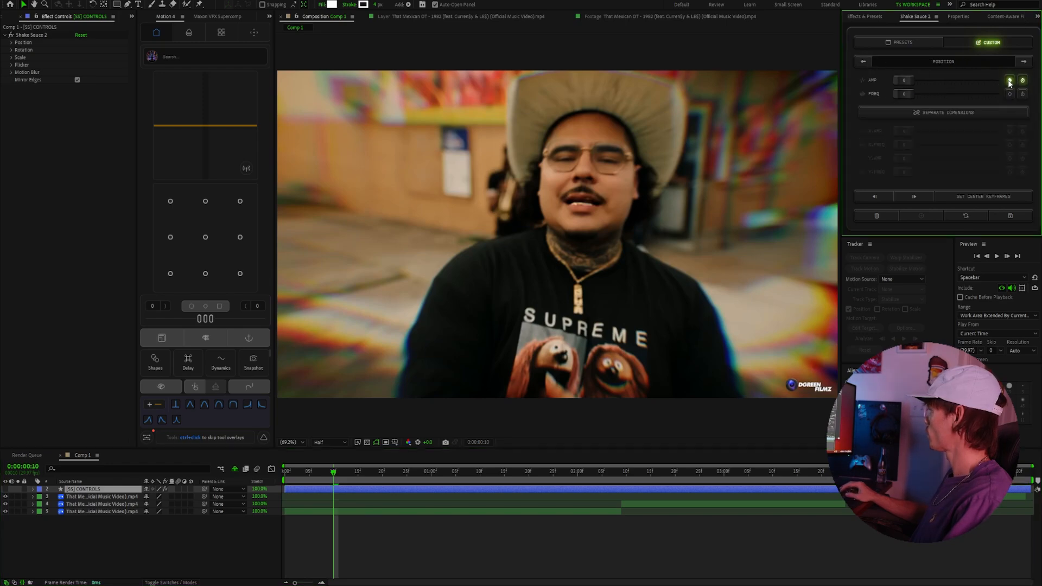
Step: At frame 5, set position amplitude to about 385, rotation amplitude to 10 and scale to 120
{"action": "left_click", "coordinate": [314, 475]}
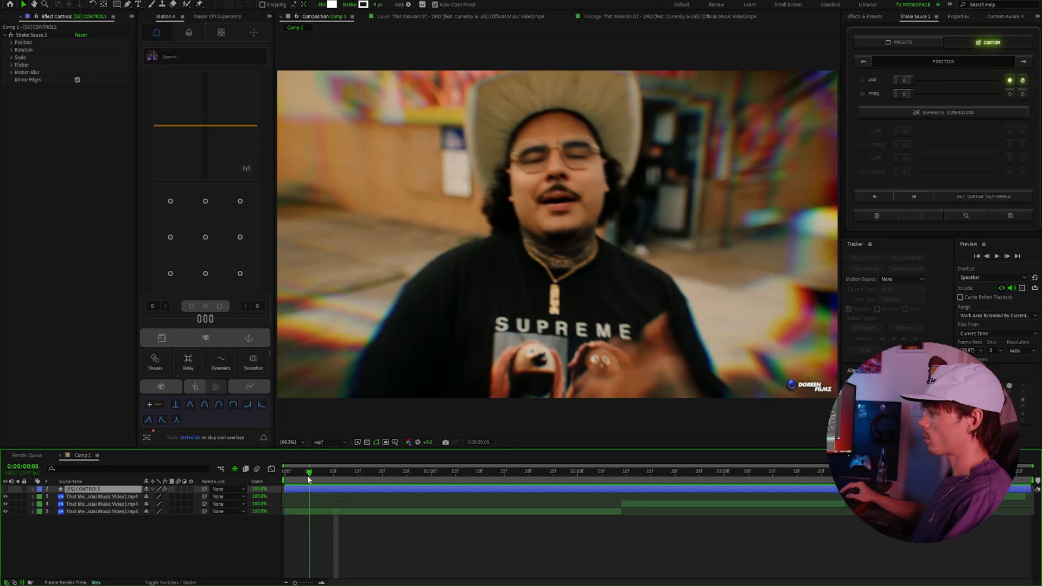
{"action": "left_click_drag", "start_coordinate": [901, 83], "coordinate": [936, 81]}
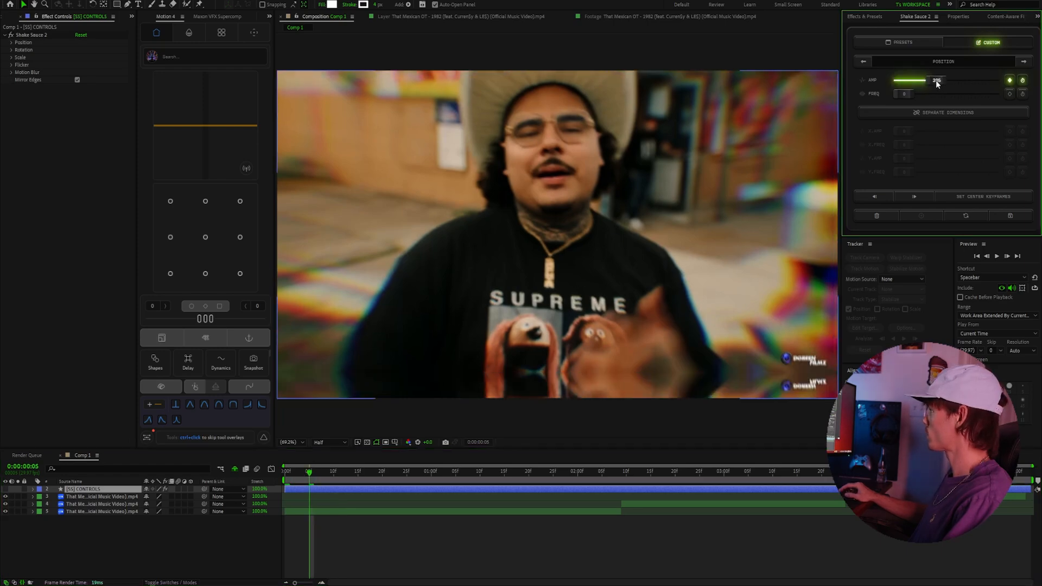
{"action": "left_click", "coordinate": [1024, 62]}
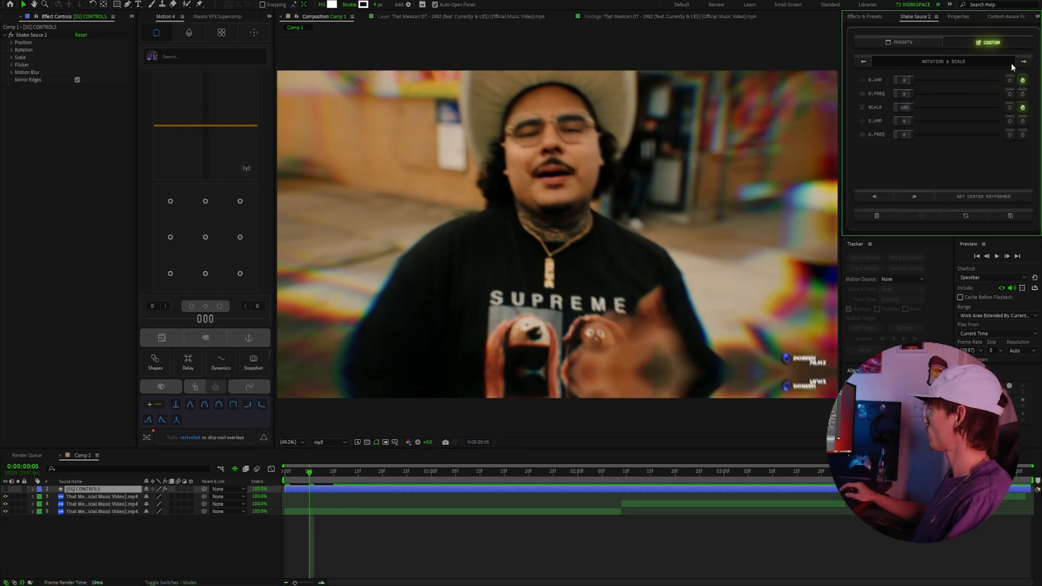
{"action": "left_click", "coordinate": [902, 81]}
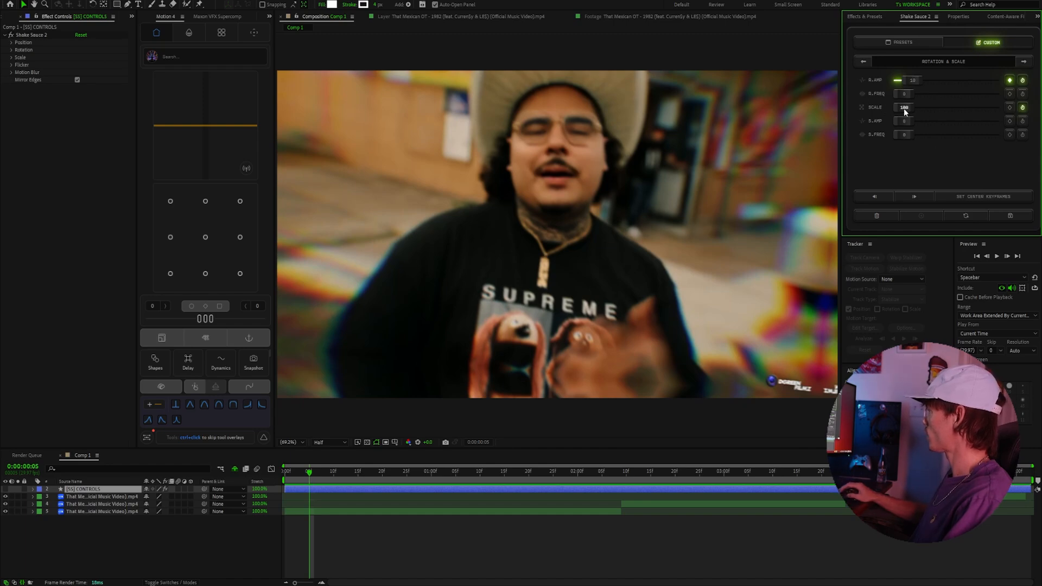
{"action": "left_click_drag", "start_coordinate": [904, 108], "coordinate": [916, 106]}
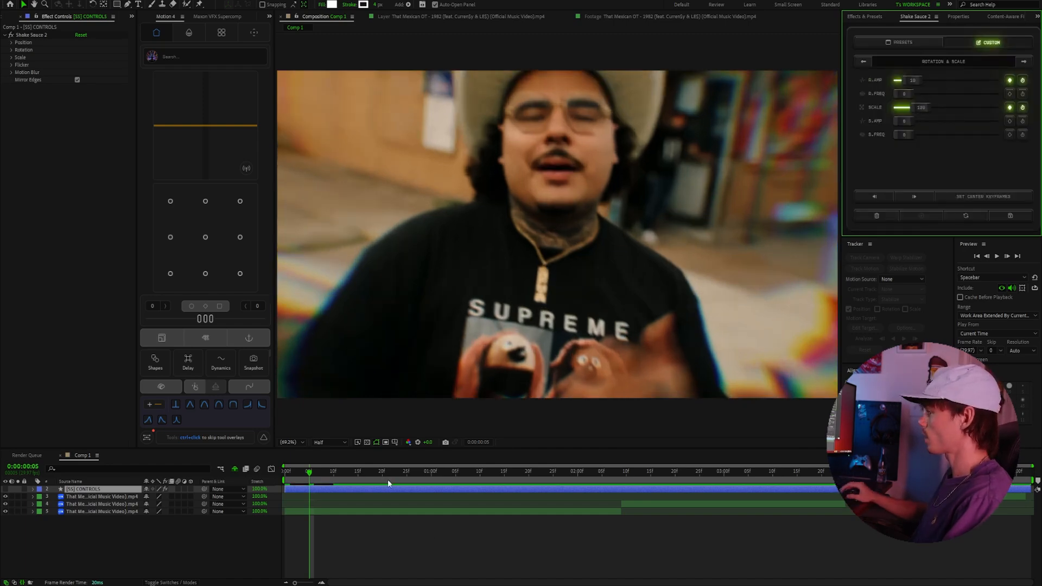
Step: Reveal the custom shake's keyframes on the [SS] CONTROLS layer and preview the motion from the first frame
{"action": "left_click_drag", "start_coordinate": [311, 472], "coordinate": [284, 478]}
{"action": "key", "text": "u"}
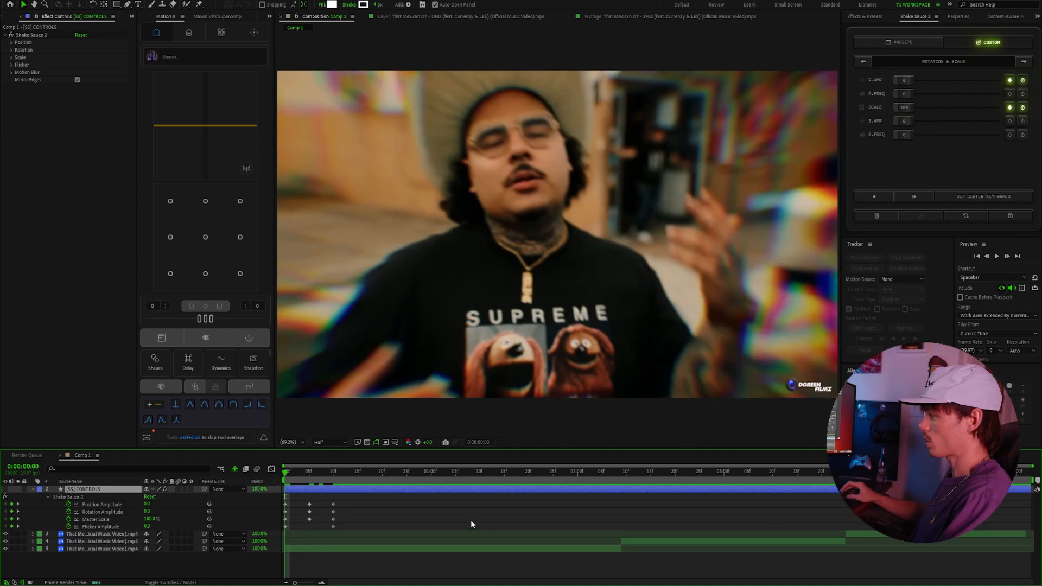
{"action": "key", "text": "space"}
{"action": "key", "text": "space"}
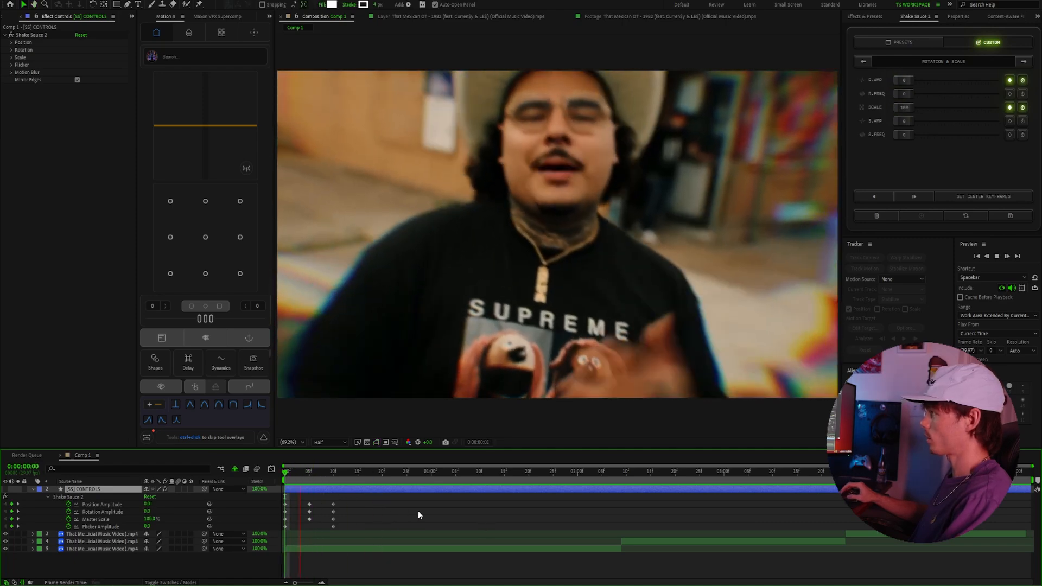
{"action": "key", "text": "space"}
Step: Move all the custom shake keyframes so their middle set sits on the cut between the first two clips, and preview it
{"action": "left_click_drag", "start_coordinate": [372, 500], "coordinate": [203, 547]}
{"action": "left_click_drag", "start_coordinate": [310, 508], "coordinate": [700, 517]}
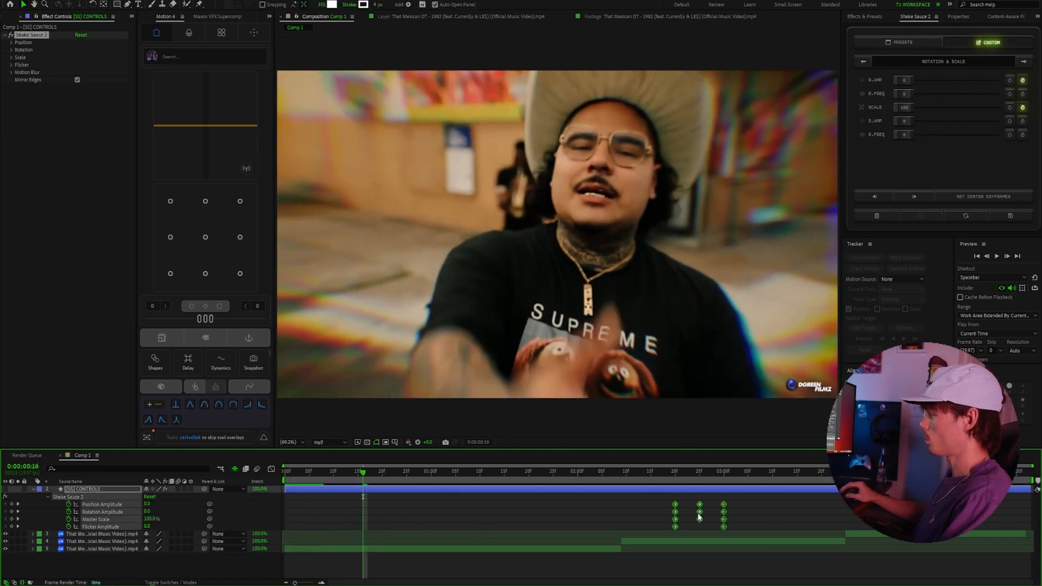
{"action": "left_click_drag", "start_coordinate": [624, 517], "coordinate": [624, 519]}
{"action": "mouse_move", "coordinate": [591, 470]}
{"action": "left_mouse_down"}
{"action": "mouse_move", "coordinate": [560, 472]}
{"action": "mouse_move", "coordinate": [576, 476]}
{"action": "left_mouse_up"}
{"action": "key", "text": "space"}
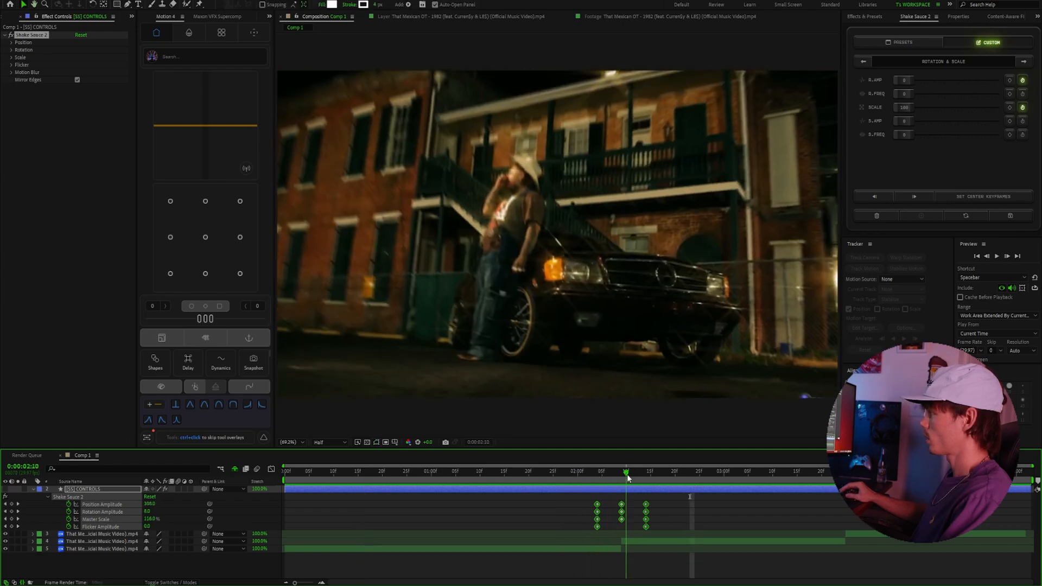
Step: Try a frequency of 20 for both the position and rotation shake and scrub across the cut
{"action": "left_click", "coordinate": [864, 61]}
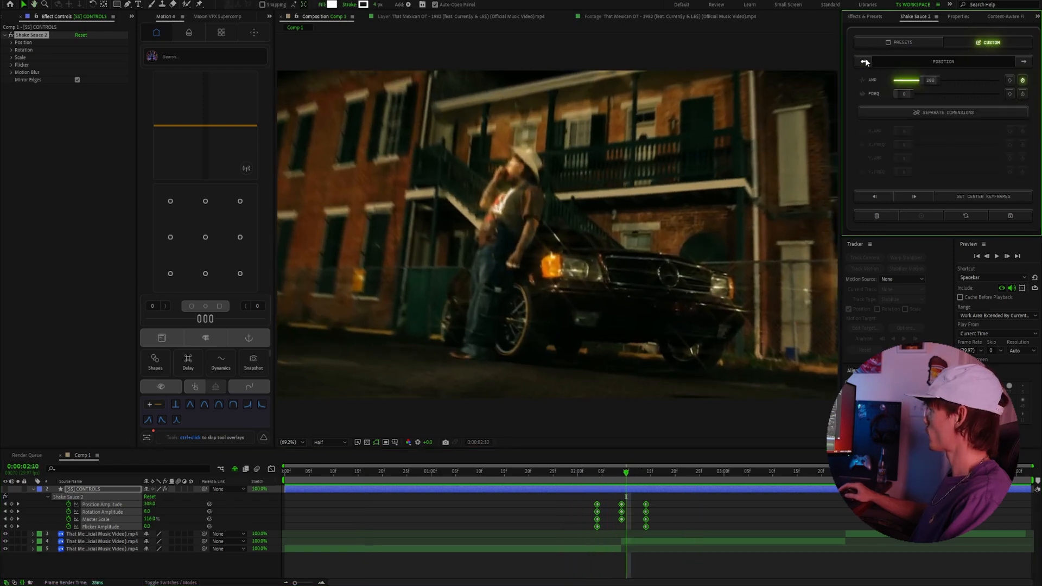
{"action": "left_click_drag", "start_coordinate": [906, 96], "coordinate": [910, 96]}
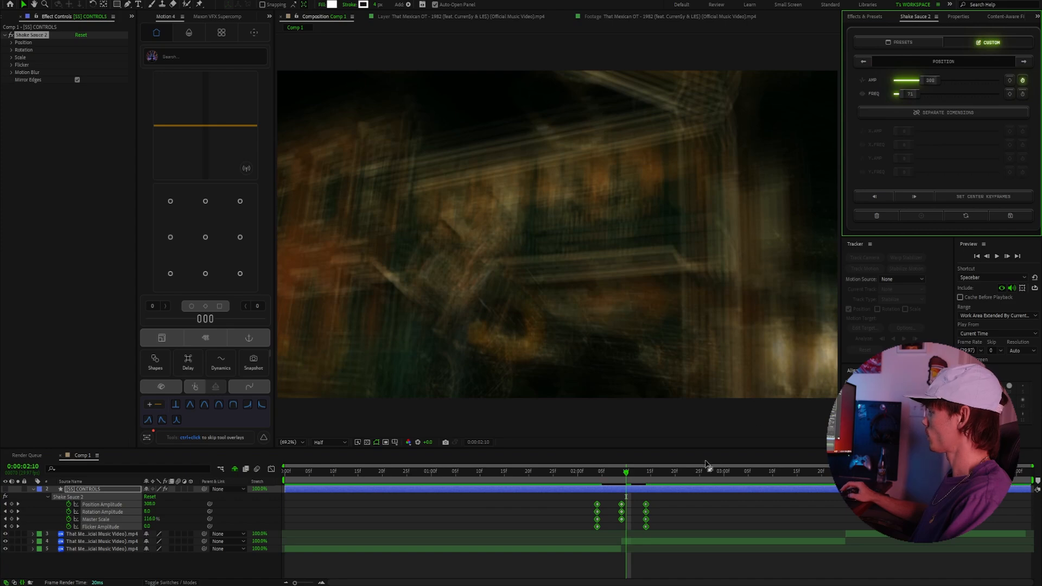
{"action": "left_click_drag", "start_coordinate": [576, 481], "coordinate": [623, 485]}
{"action": "double_click", "coordinate": [907, 94]}
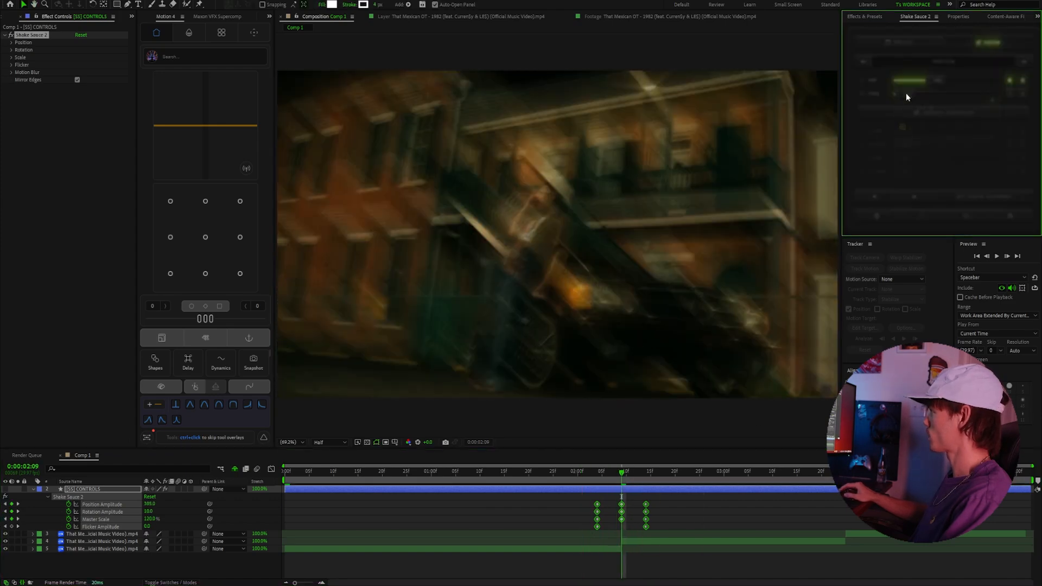
{"action": "type", "text": "20"}
{"action": "key", "text": "Return"}
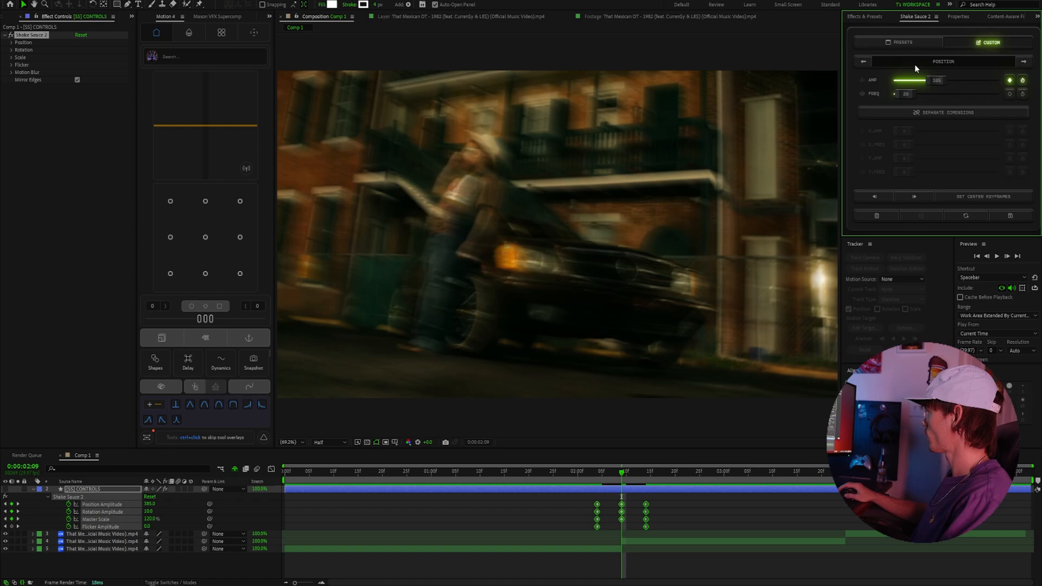
{"action": "left_click", "coordinate": [1024, 61]}
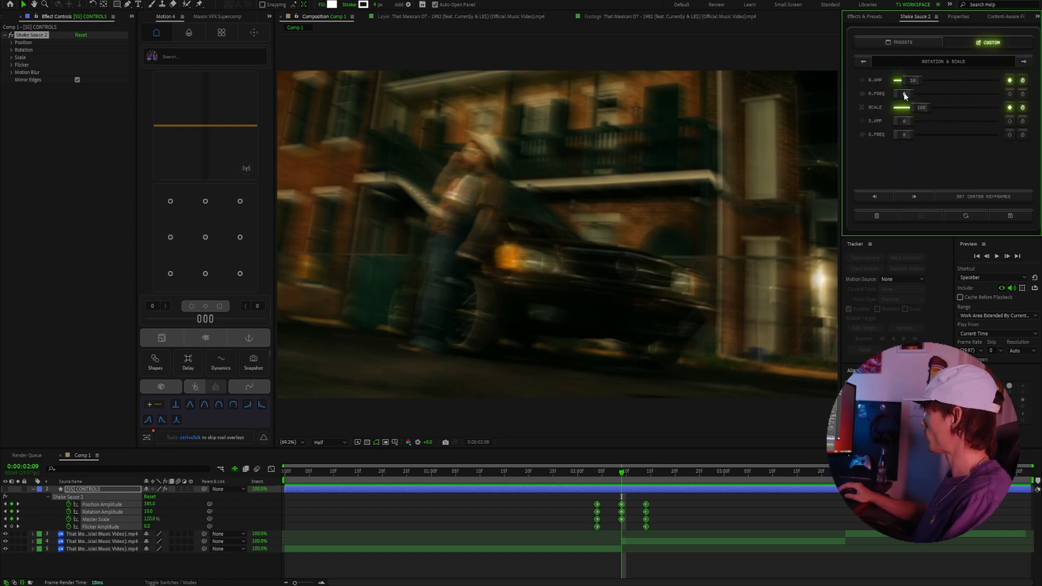
{"action": "double_click", "coordinate": [904, 93]}
{"action": "type", "text": "20"}
{"action": "key", "text": "Return"}
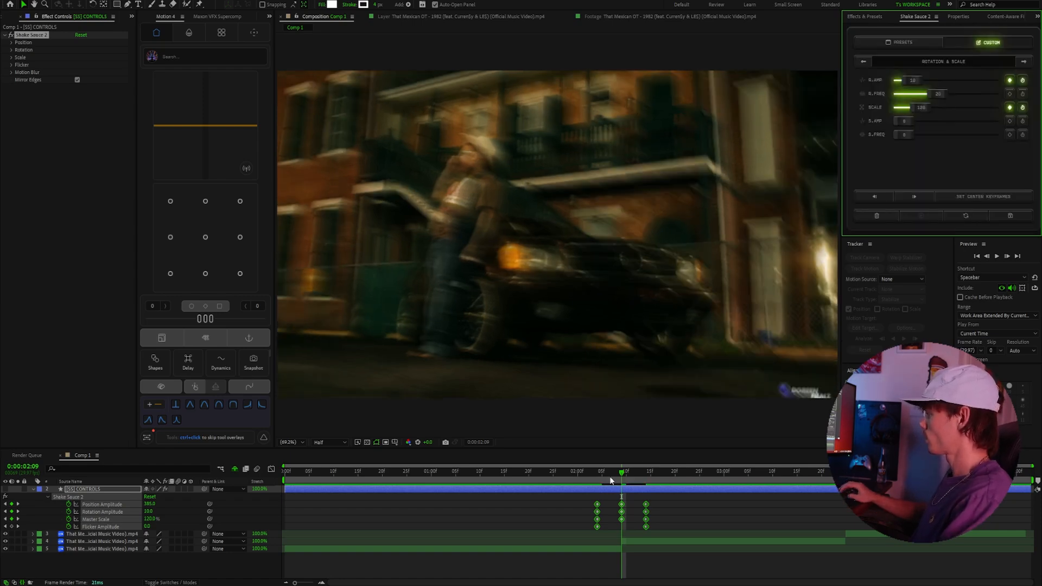
{"action": "mouse_move", "coordinate": [612, 481]}
{"action": "left_mouse_down"}
{"action": "mouse_move", "coordinate": [565, 476]}
{"action": "mouse_move", "coordinate": [625, 477]}
{"action": "left_mouse_up"}
Step: Set both the position frequency and the rotation frequency of the custom shake to 10
{"action": "left_click", "coordinate": [868, 62]}
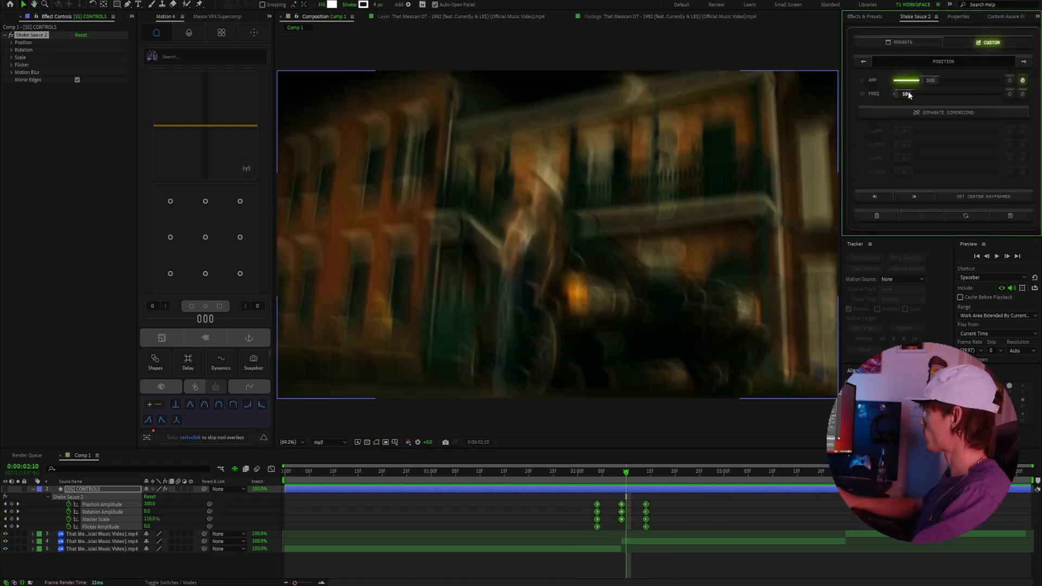
{"action": "double_click", "coordinate": [908, 93]}
{"action": "left_click", "coordinate": [1023, 62]}
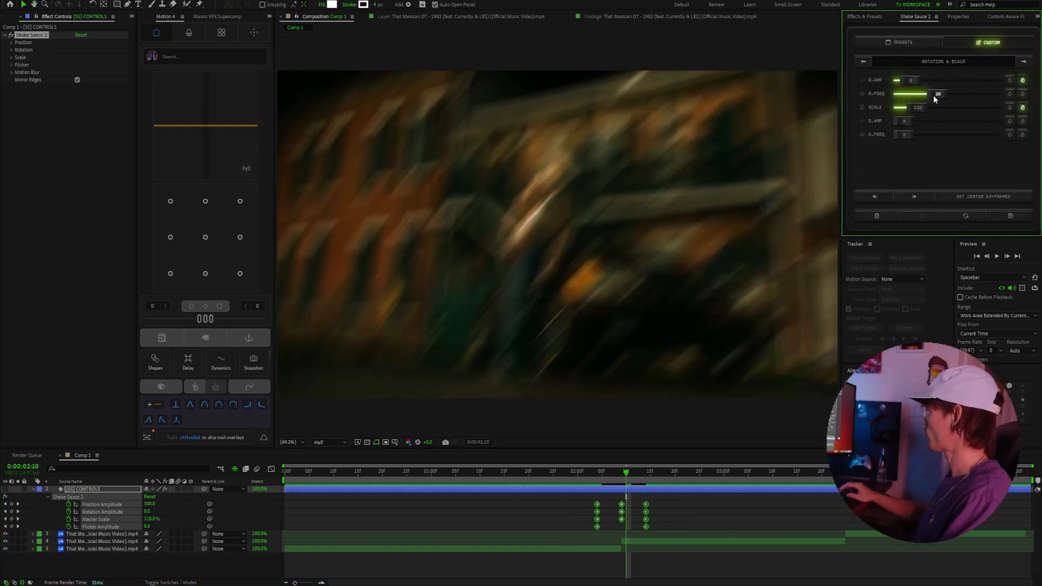
{"action": "double_click", "coordinate": [933, 95]}
{"action": "type", "text": "10"}
{"action": "key", "text": "Return"}
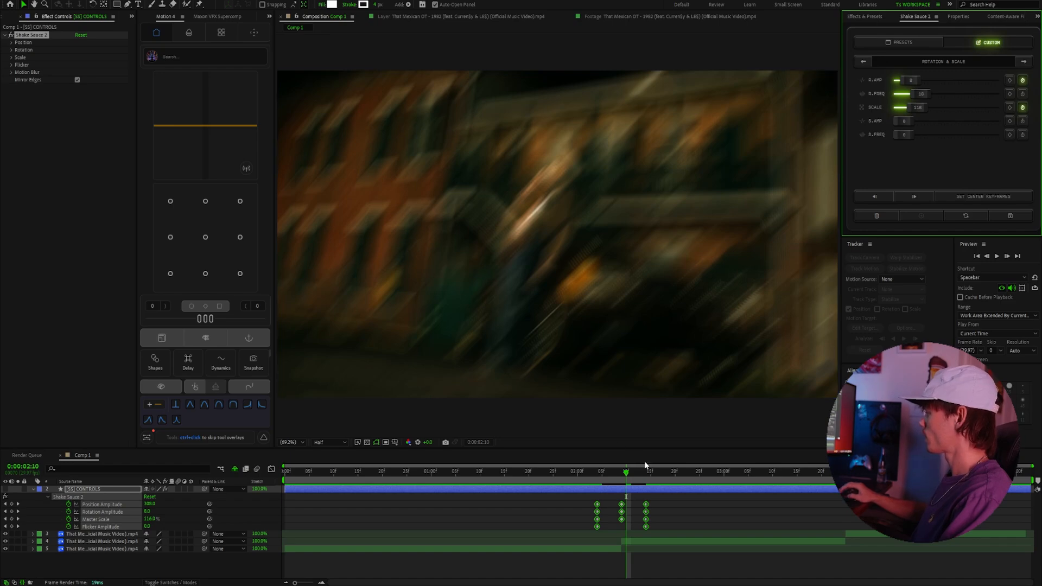
Step: Play back the cut between the first two clips to preview the custom shake transition
{"action": "left_click", "coordinate": [513, 478]}
{"action": "key", "text": "space"}
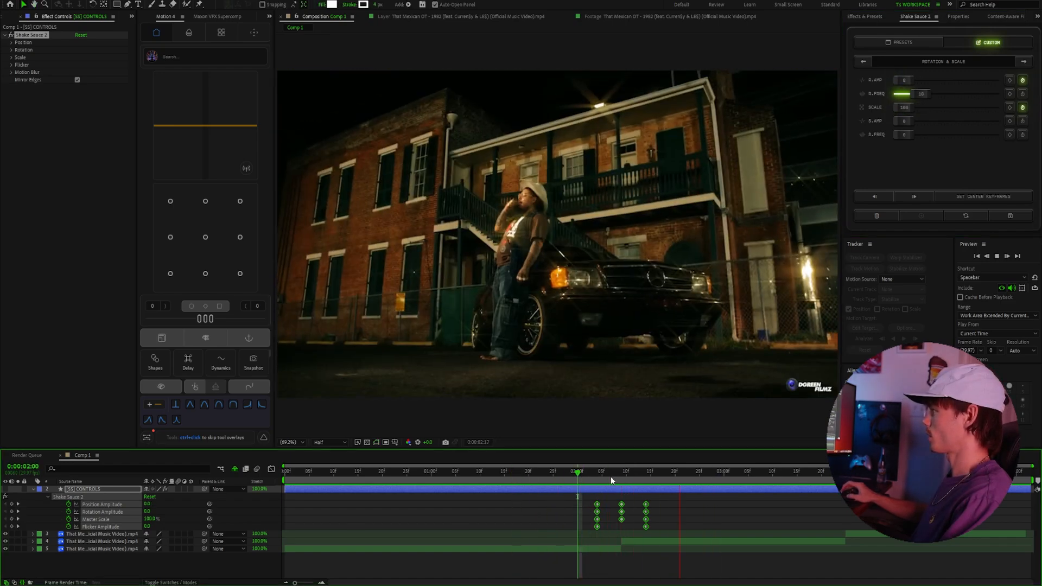
{"action": "left_click_drag", "start_coordinate": [611, 476], "coordinate": [559, 480]}
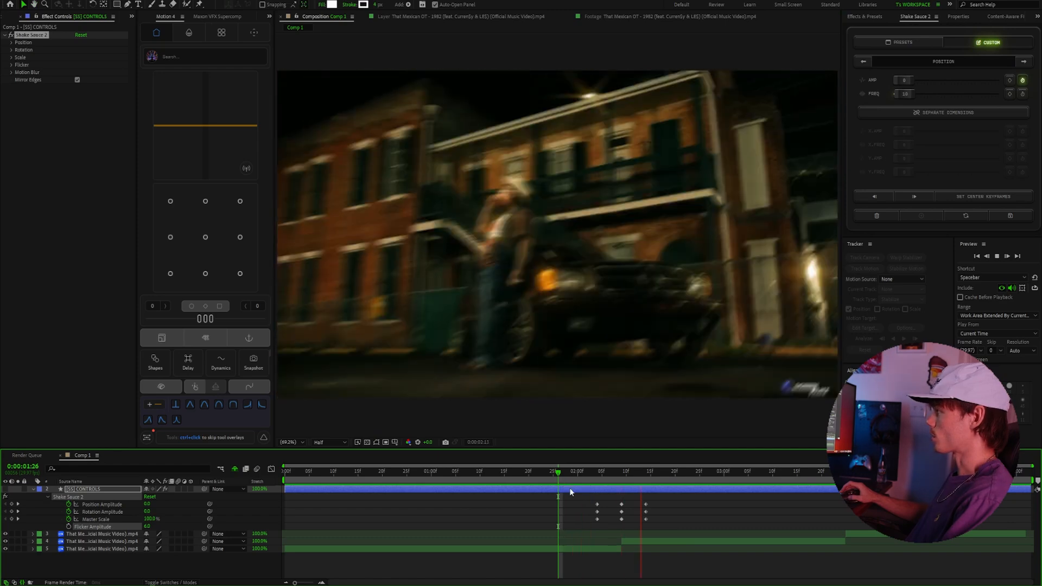
{"action": "key", "text": "space"}
Step: Apply Easy Ease to the Position Amplitude, Rotation Amplitude and Master Scale keyframes and preview the transition
{"action": "left_click_drag", "start_coordinate": [668, 496], "coordinate": [577, 527]}
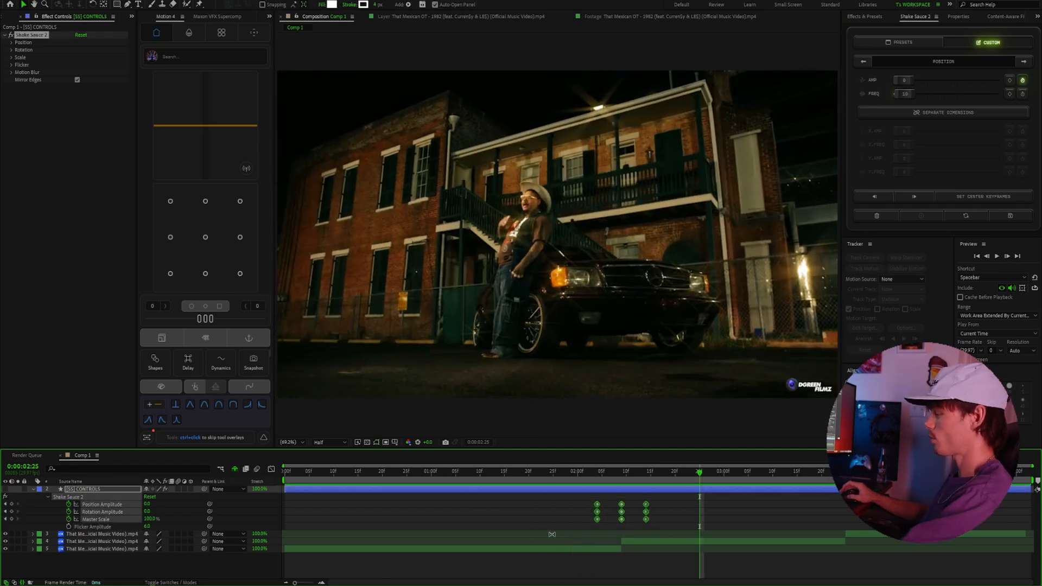
{"action": "left_click_drag", "start_coordinate": [589, 480], "coordinate": [562, 481]}
{"action": "key", "text": "space"}
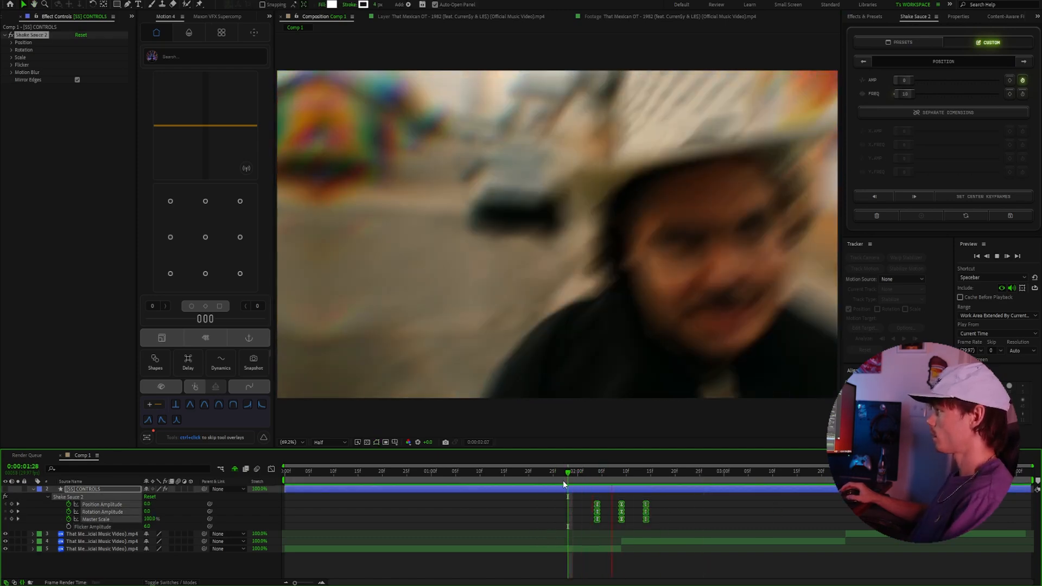
{"action": "key", "text": "space"}
Step: Ease the shake keyframes with a 100% sharp ramp into the cut and a 100% ease out after it, previewing the transition
{"action": "left_click", "coordinate": [271, 469]}
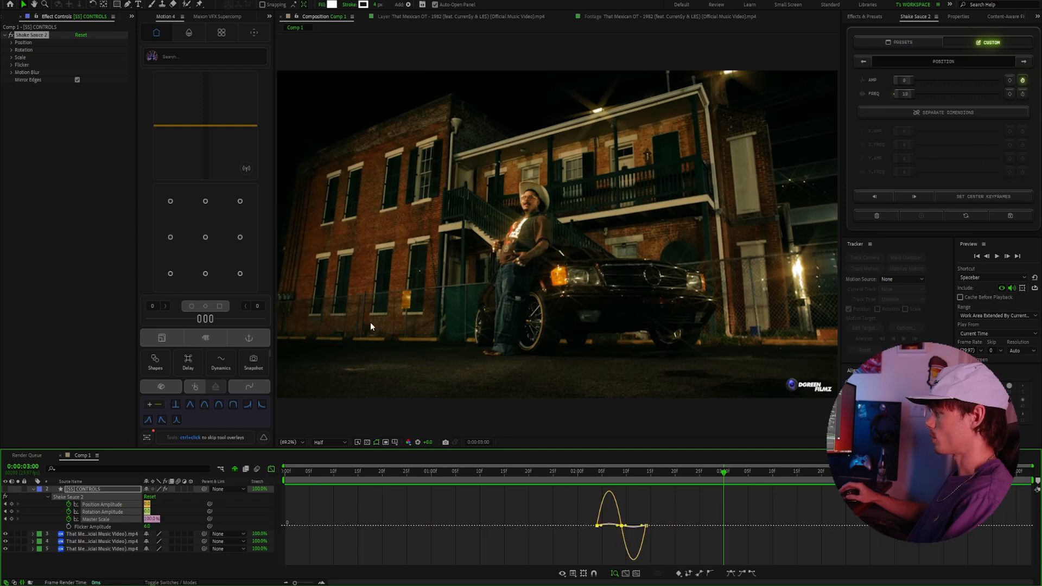
{"action": "left_click", "coordinate": [247, 404]}
{"action": "left_click_drag", "start_coordinate": [695, 530], "coordinate": [612, 577]}
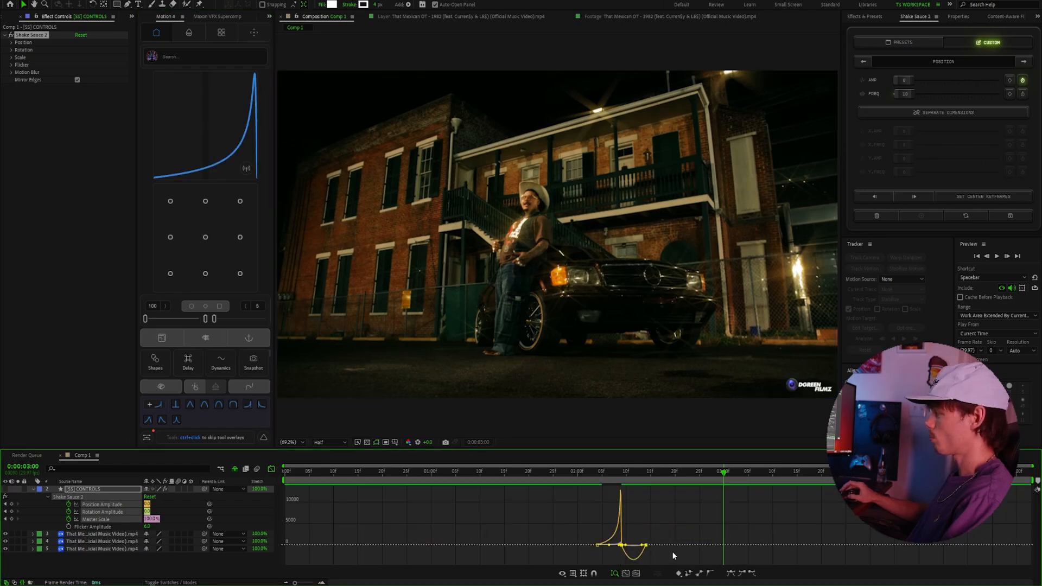
{"action": "left_click", "coordinate": [246, 388]}
{"action": "left_click", "coordinate": [262, 406]}
{"action": "left_click", "coordinate": [579, 473]}
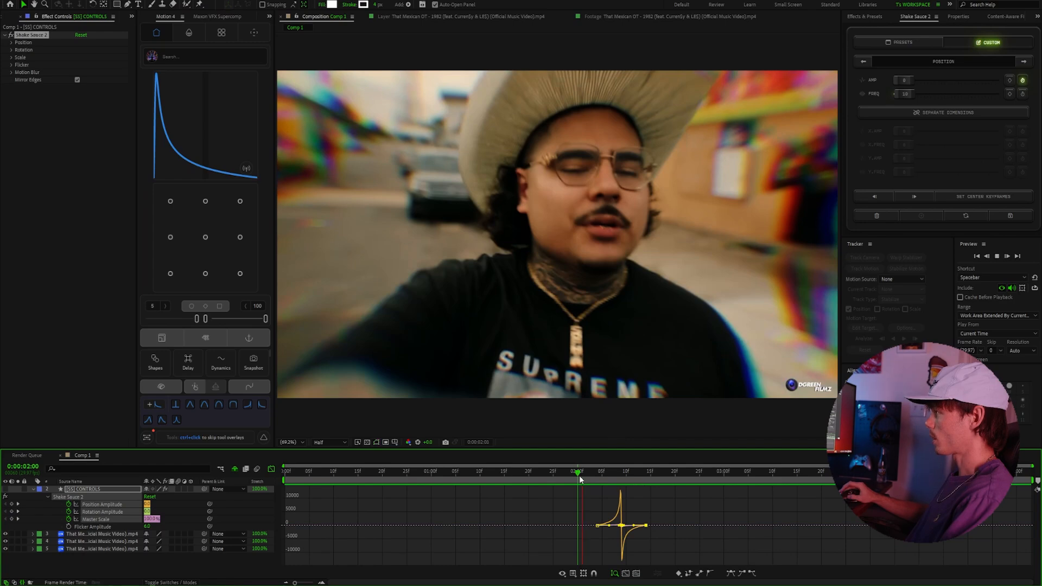
{"action": "key", "text": "space"}
{"action": "key", "text": "shift+F3"}
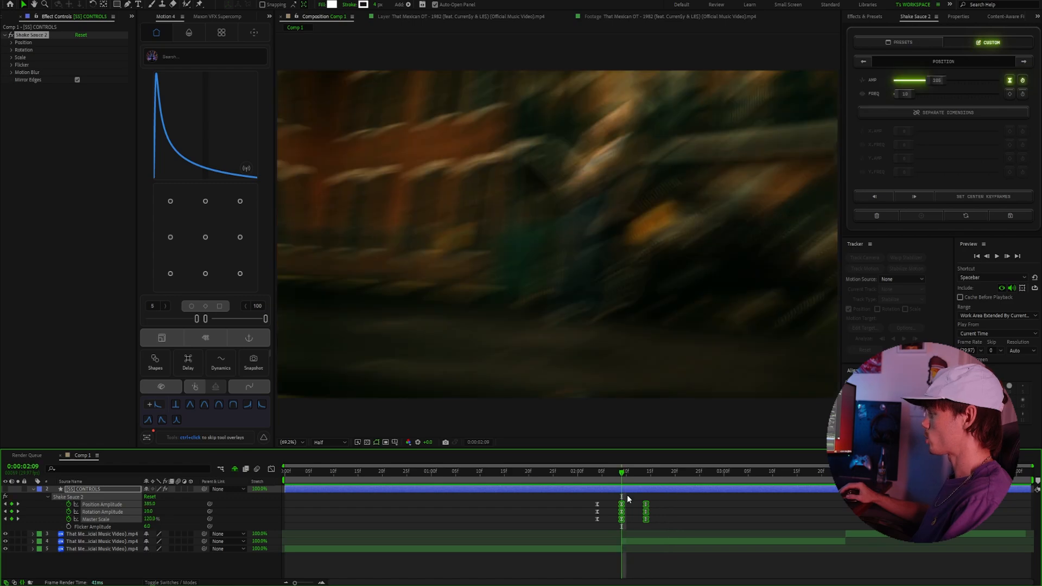
Step: Set the peak shake keyframes at the first cut as center keyframes
{"action": "left_click", "coordinate": [1000, 197]}
{"action": "left_click", "coordinate": [689, 510]}
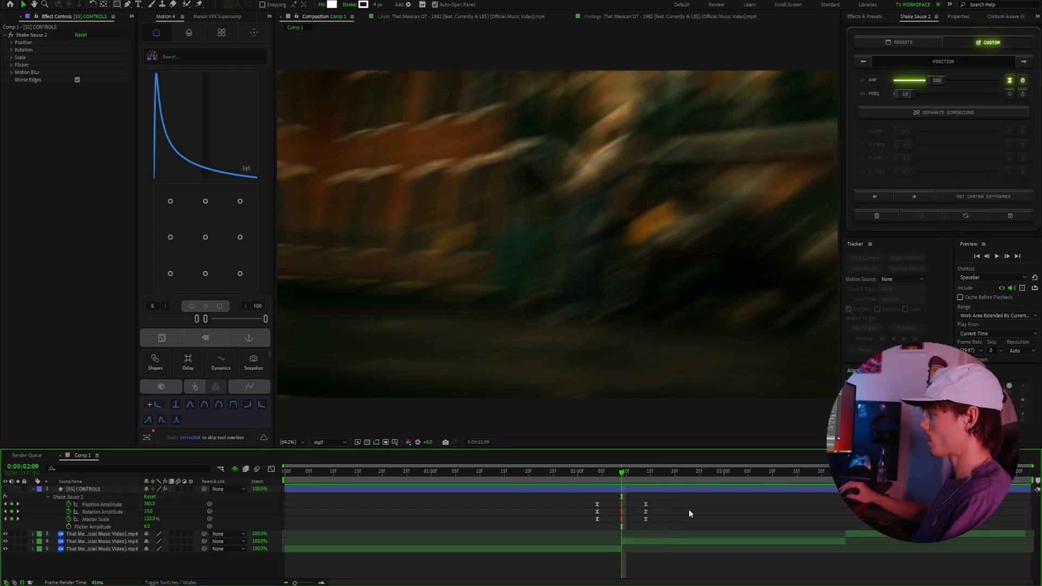
{"action": "left_click_drag", "start_coordinate": [620, 473], "coordinate": [563, 481]}
Step: Move all the shake keyframes so their center aligns with the cut between the second and third clips, and play the transition
{"action": "left_click", "coordinate": [622, 505]}
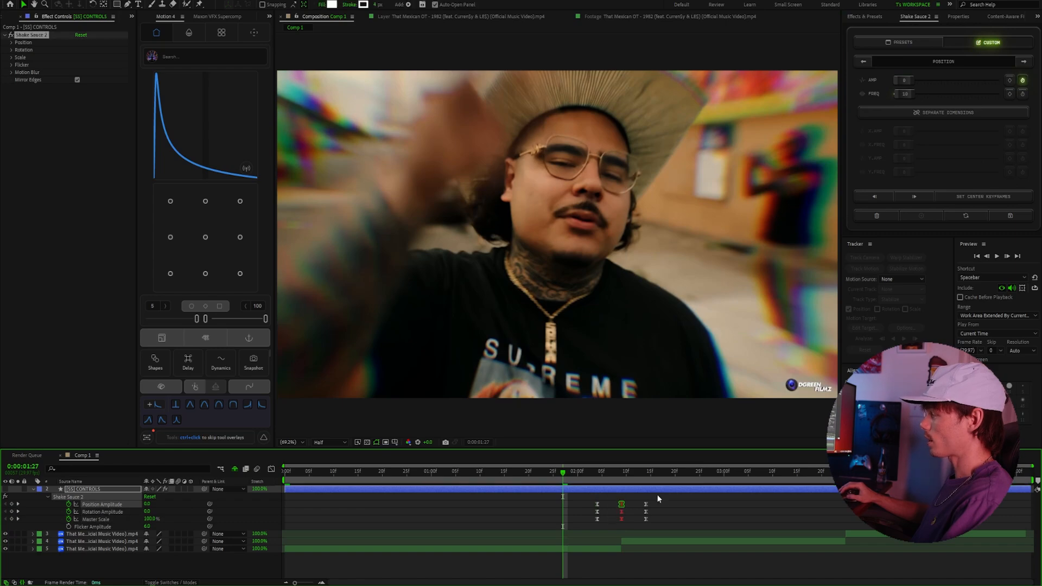
{"action": "left_click_drag", "start_coordinate": [658, 496], "coordinate": [845, 518]}
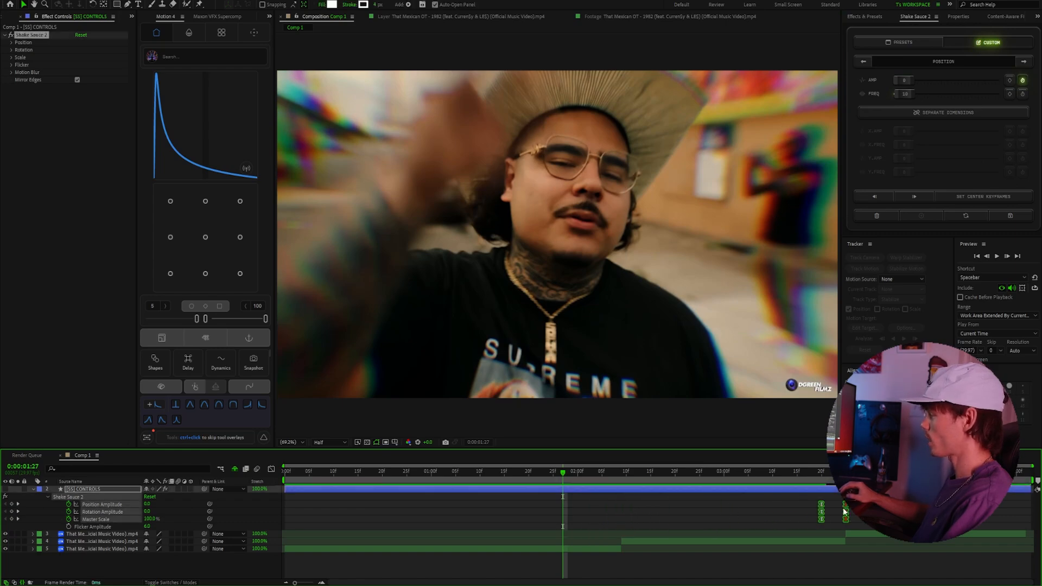
{"action": "left_click", "coordinate": [759, 475]}
{"action": "key", "text": "space"}
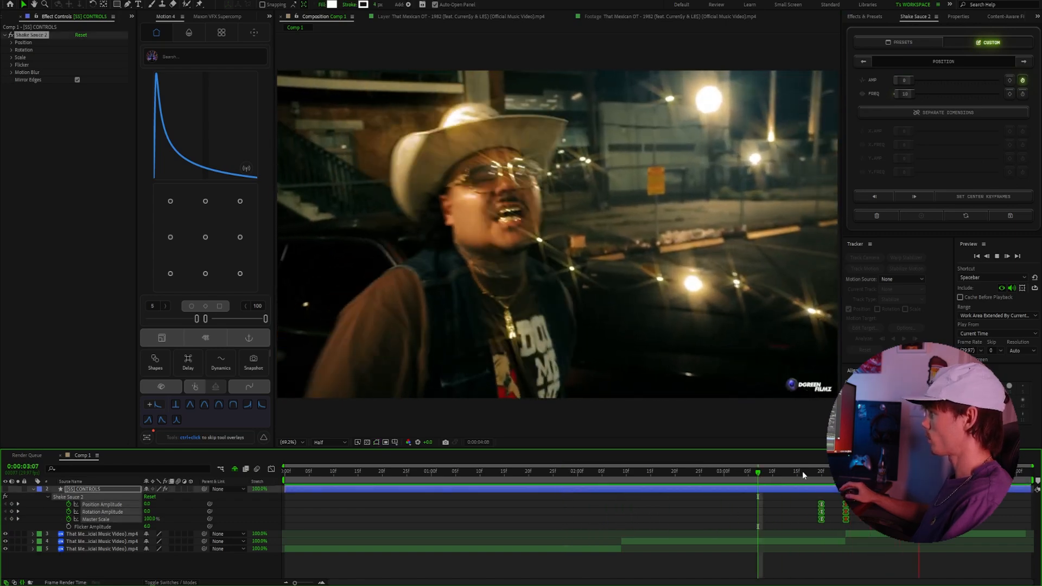
{"action": "left_click", "coordinate": [728, 473]}
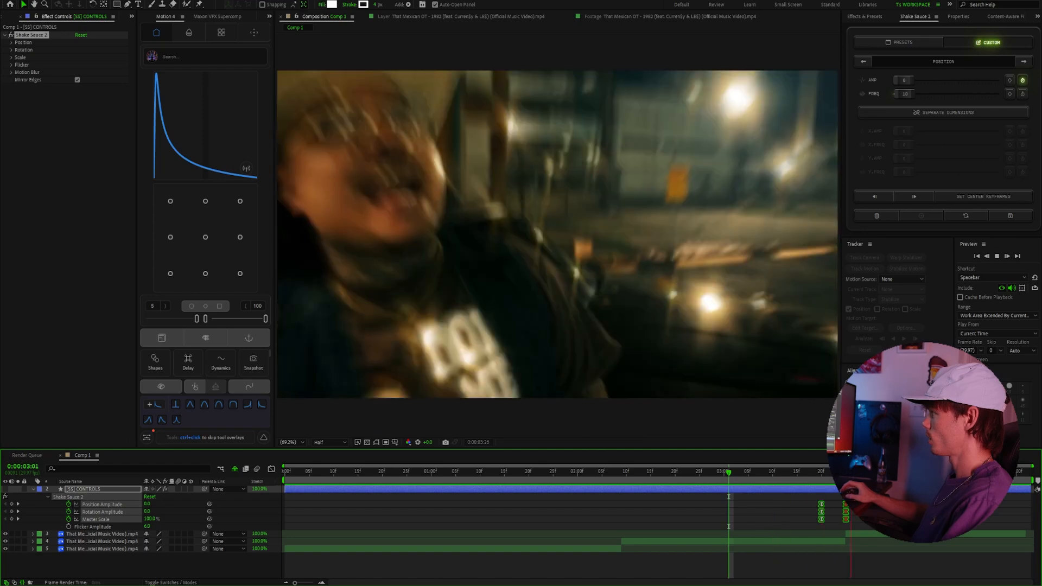
{"action": "key", "text": "space"}
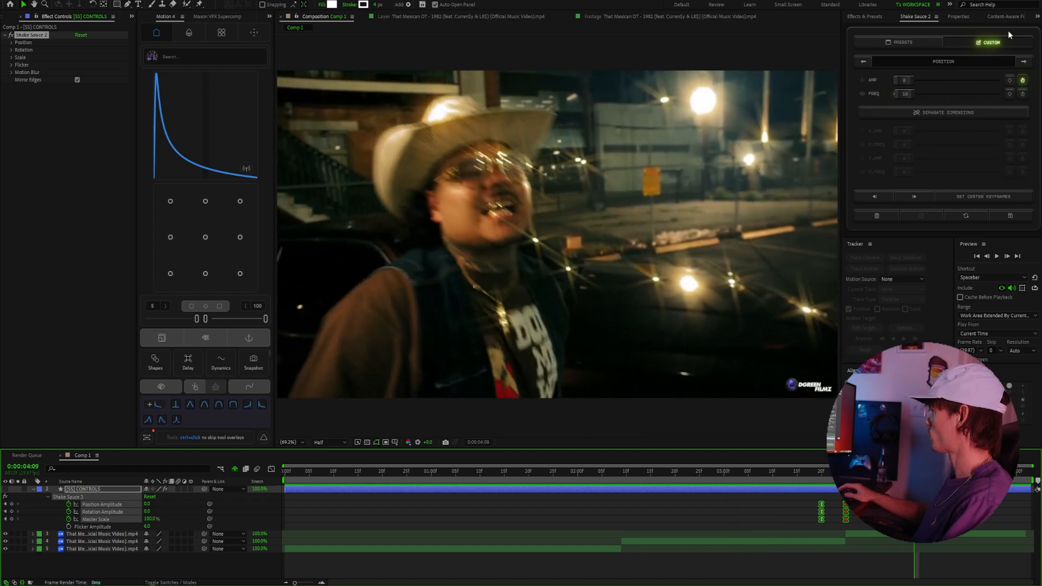
Step: Play back the cut between the second and third clips to preview the shake with flicker
{"action": "left_click", "coordinate": [793, 476]}
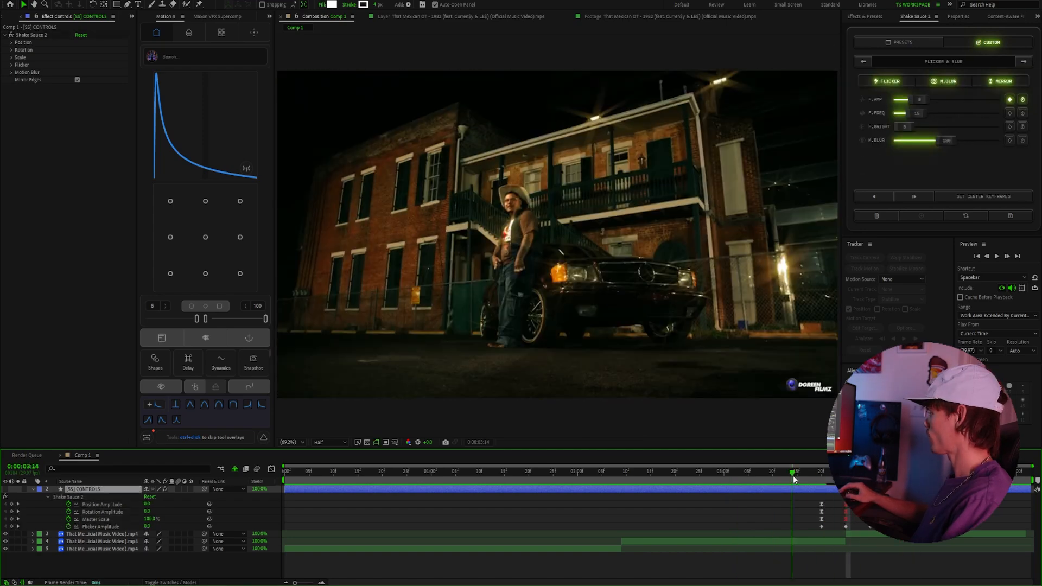
{"action": "key", "text": "space"}
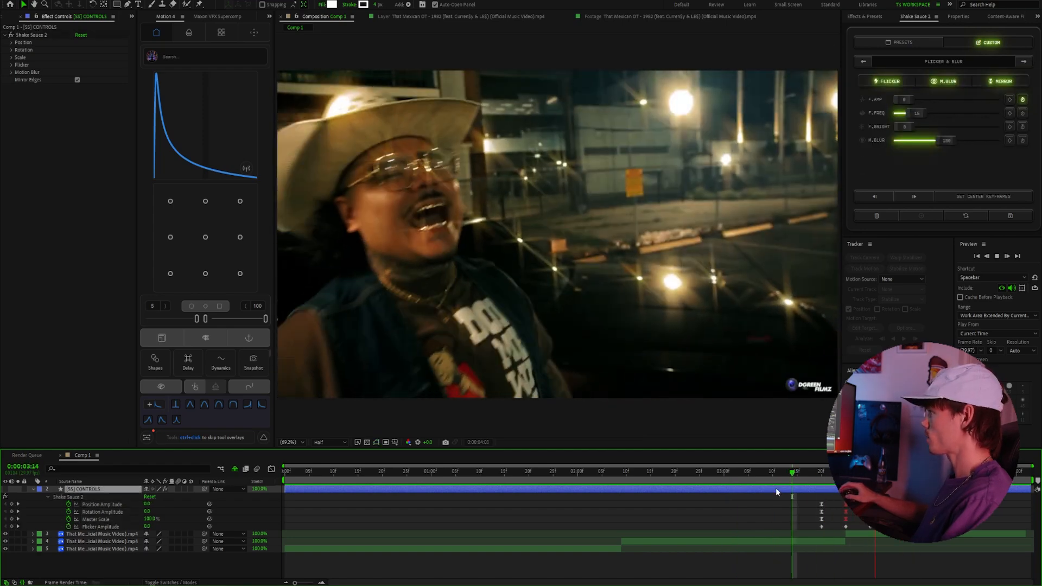
{"action": "key", "text": "space"}
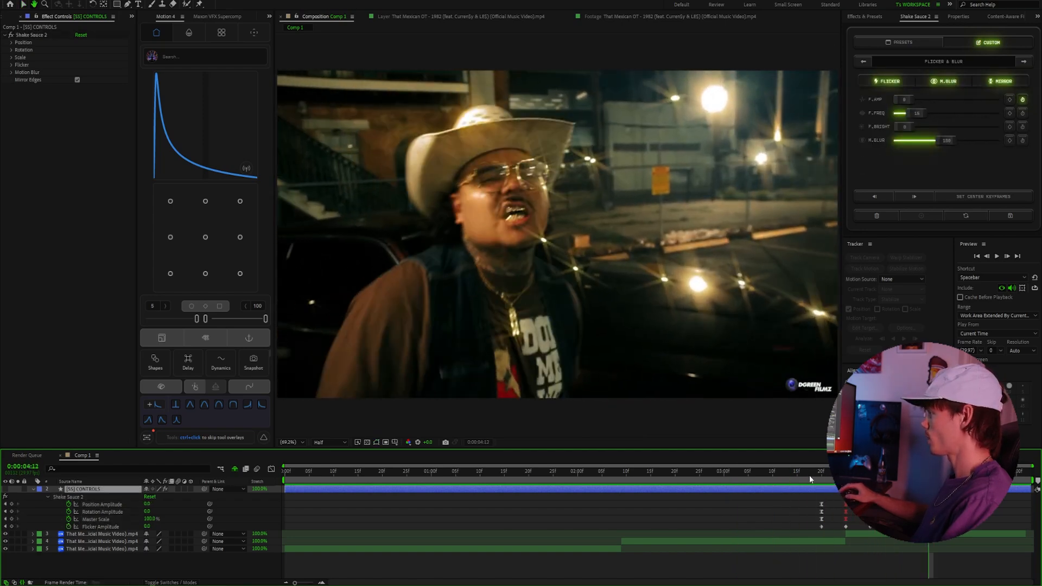
Step: Raise the flicker frequency to about 30 and play back the second cut
{"action": "left_click_drag", "start_coordinate": [851, 476], "coordinate": [846, 476]}
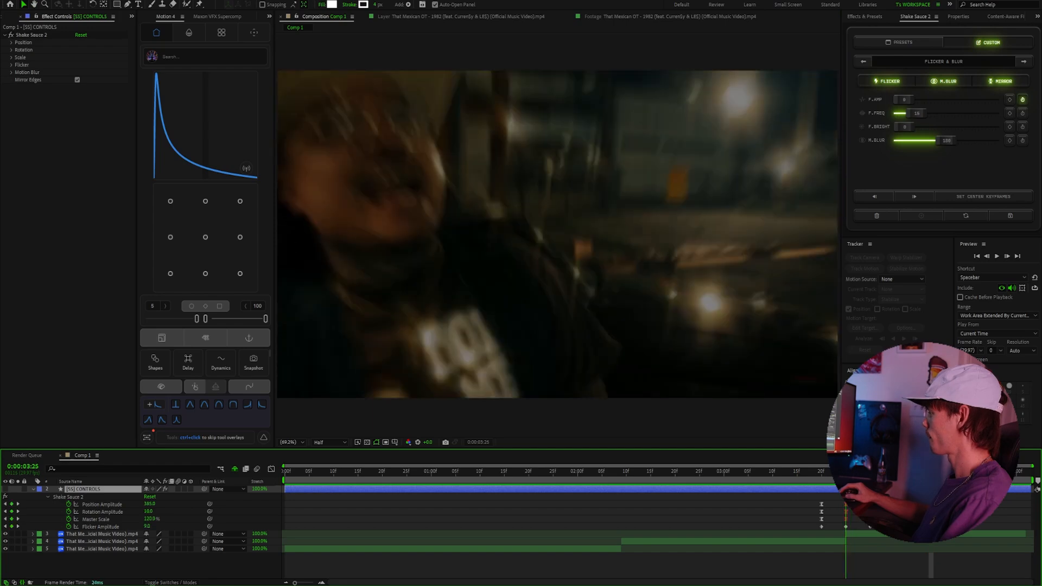
{"action": "left_click_drag", "start_coordinate": [921, 113], "coordinate": [927, 116]}
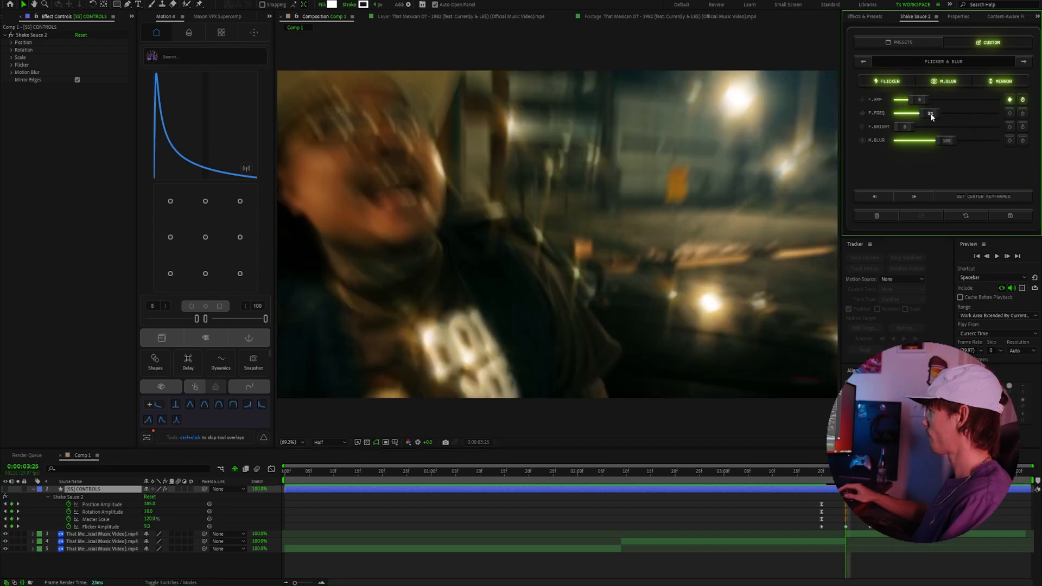
{"action": "left_click_drag", "start_coordinate": [840, 474], "coordinate": [778, 477]}
{"action": "key", "text": "space"}
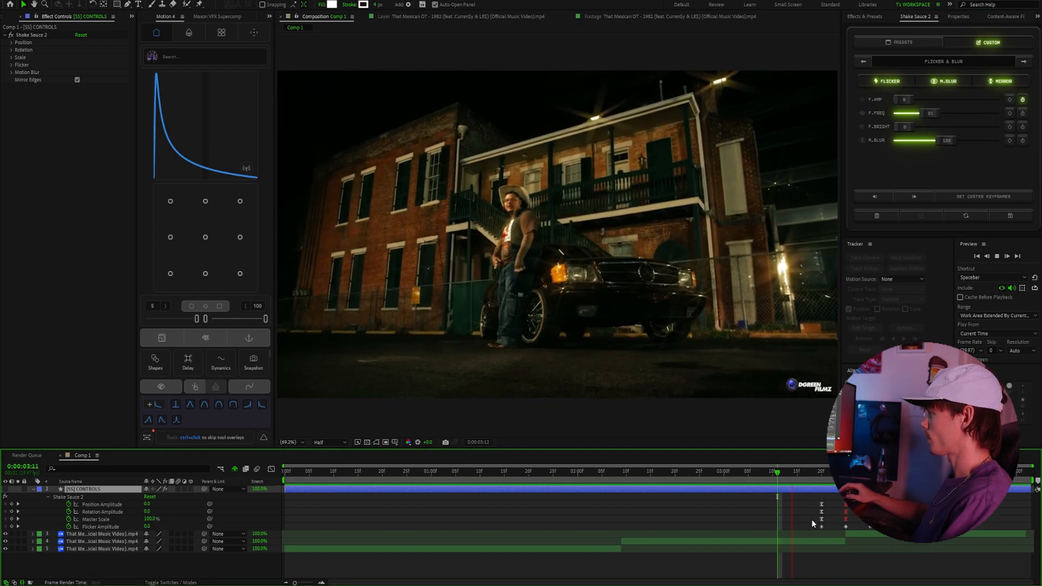
{"action": "key", "text": "space"}
Step: Apply Easy Ease to the Flicker Amplitude keyframes and play back the second cut
{"action": "left_click_drag", "start_coordinate": [862, 516], "coordinate": [877, 531]}
{"action": "left_click_drag", "start_coordinate": [901, 474], "coordinate": [890, 475]}
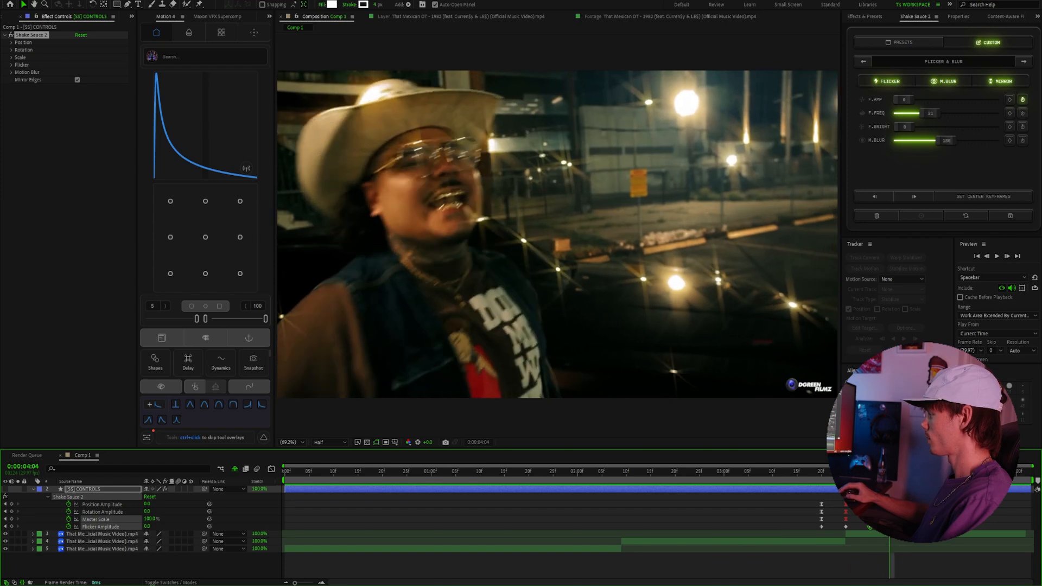
{"action": "left_click_drag", "start_coordinate": [878, 523], "coordinate": [810, 535]}
{"action": "key", "text": "F9"}
{"action": "left_click", "coordinate": [814, 474]}
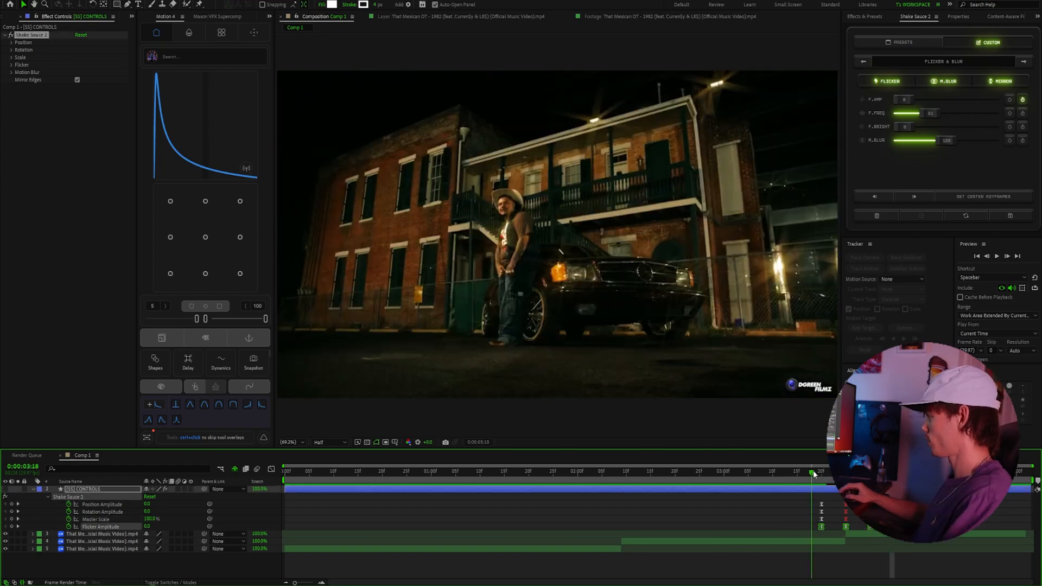
{"action": "left_click_drag", "start_coordinate": [814, 475], "coordinate": [778, 476]}
{"action": "key", "text": "space"}
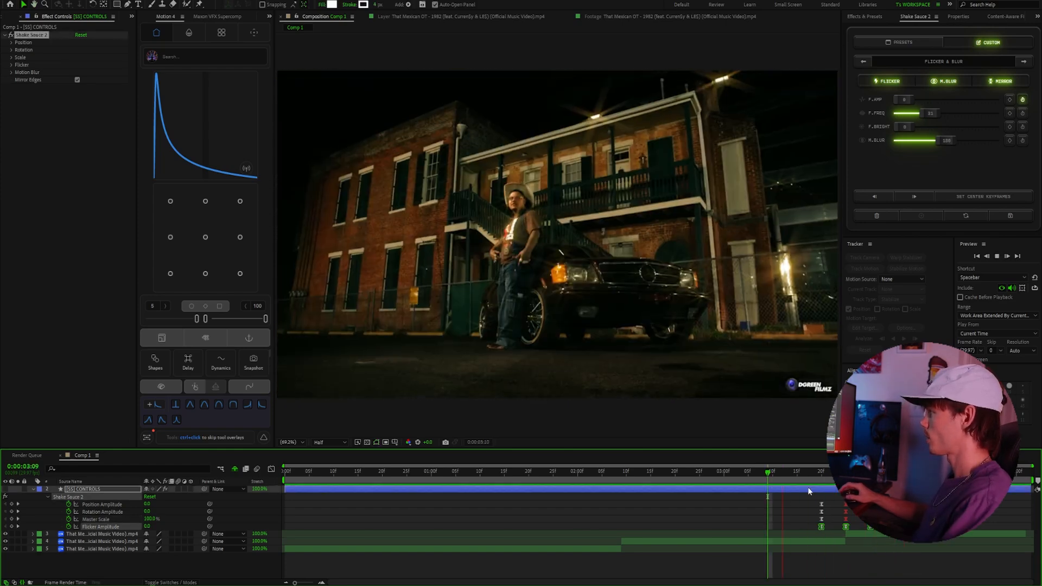
Step: Move the first Flicker Amplitude keyframe about three frames earlier and preview the longer flicker
{"action": "left_click", "coordinate": [809, 529]}
{"action": "left_click_drag", "start_coordinate": [821, 527], "coordinate": [807, 526]}
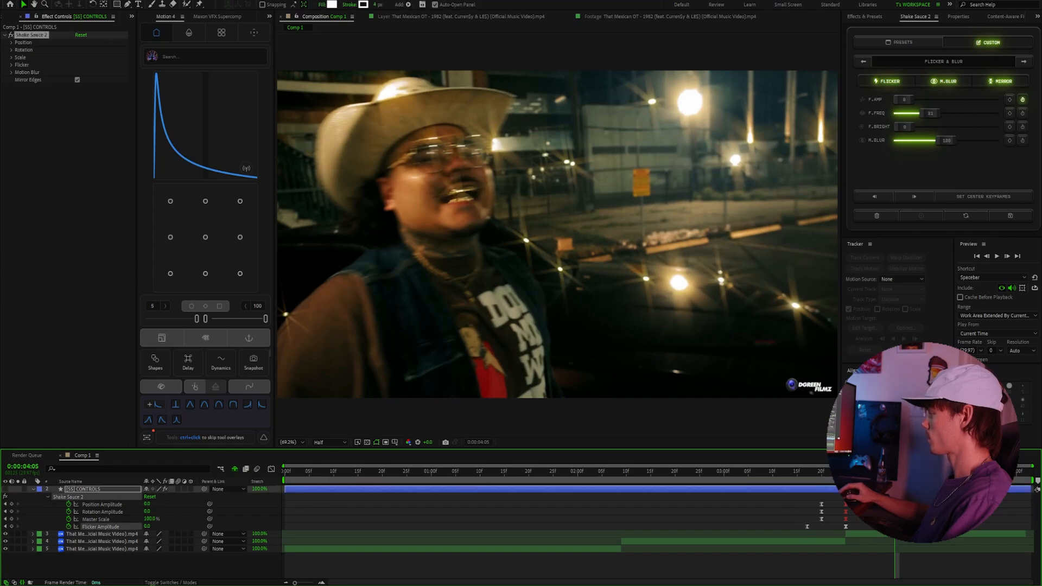
{"action": "left_click", "coordinate": [771, 477]}
{"action": "key", "text": "space"}
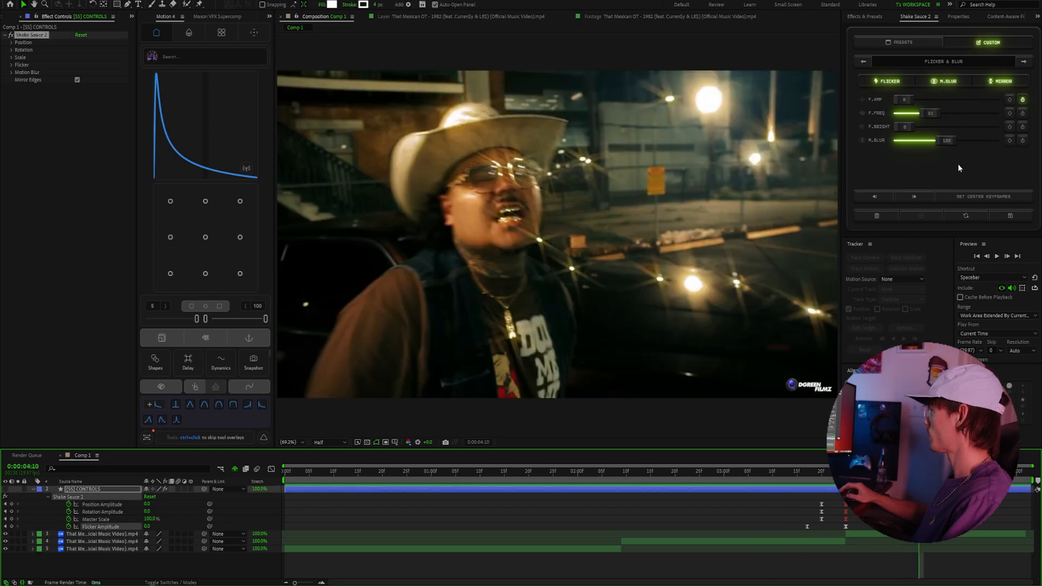
Step: Raise the shake's motion blur amount to about 180 and play back the second cut
{"action": "left_click_drag", "start_coordinate": [950, 143], "coordinate": [952, 142]}
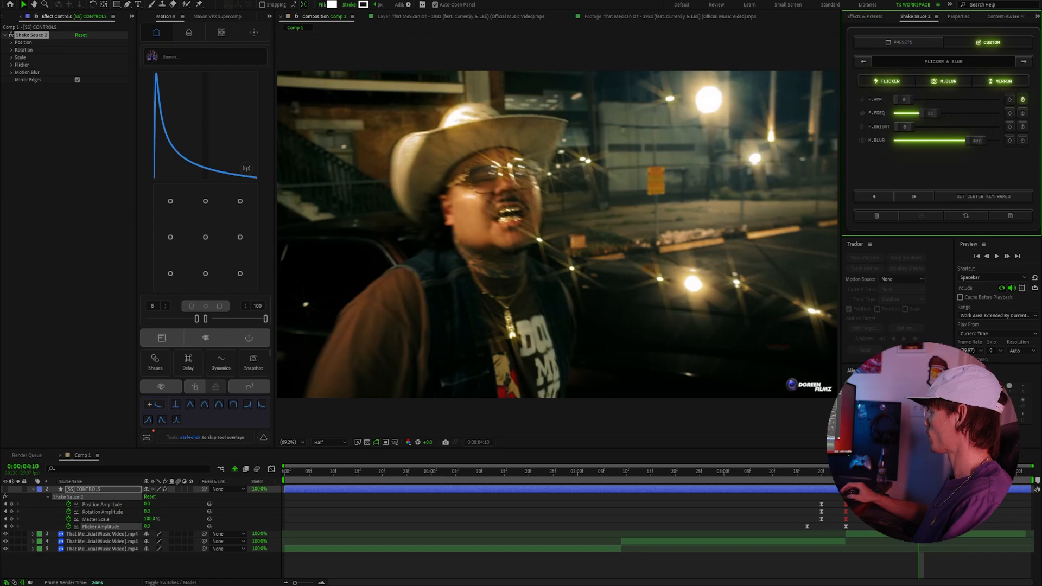
{"action": "left_click", "coordinate": [807, 476]}
{"action": "key", "text": "space"}
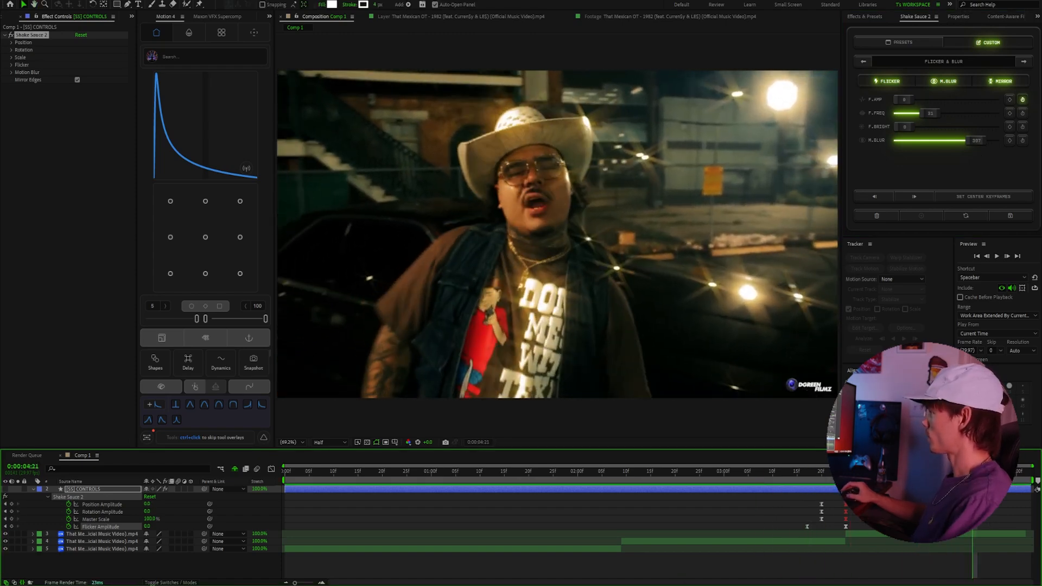
Step: Cancel naming the custom preset "COOL NAME" and return to the presets, discarding the unsaved custom shake
{"action": "left_click", "coordinate": [1010, 216]}
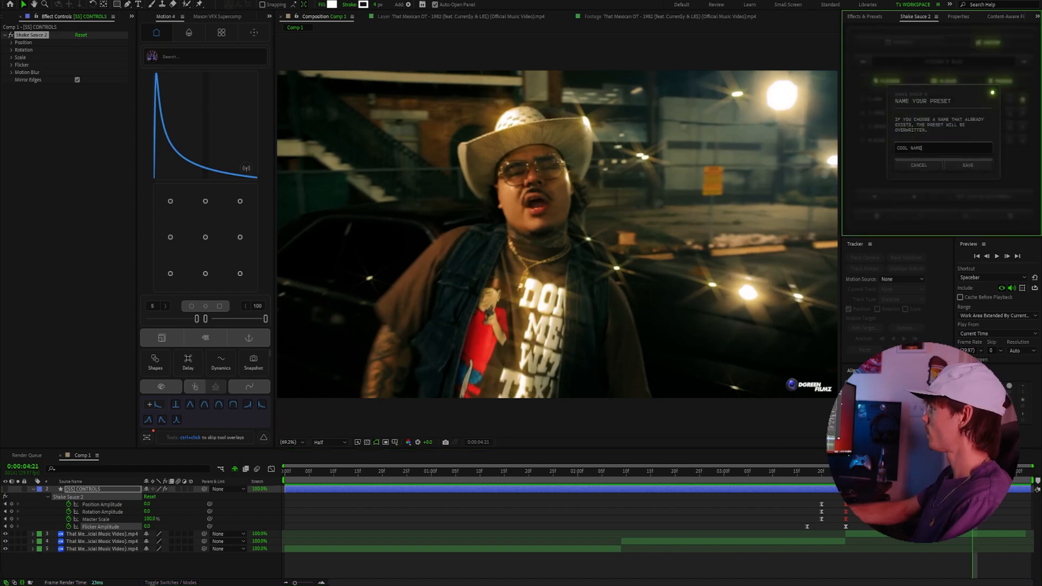
{"action": "left_click", "coordinate": [923, 165]}
{"action": "left_click", "coordinate": [899, 45]}
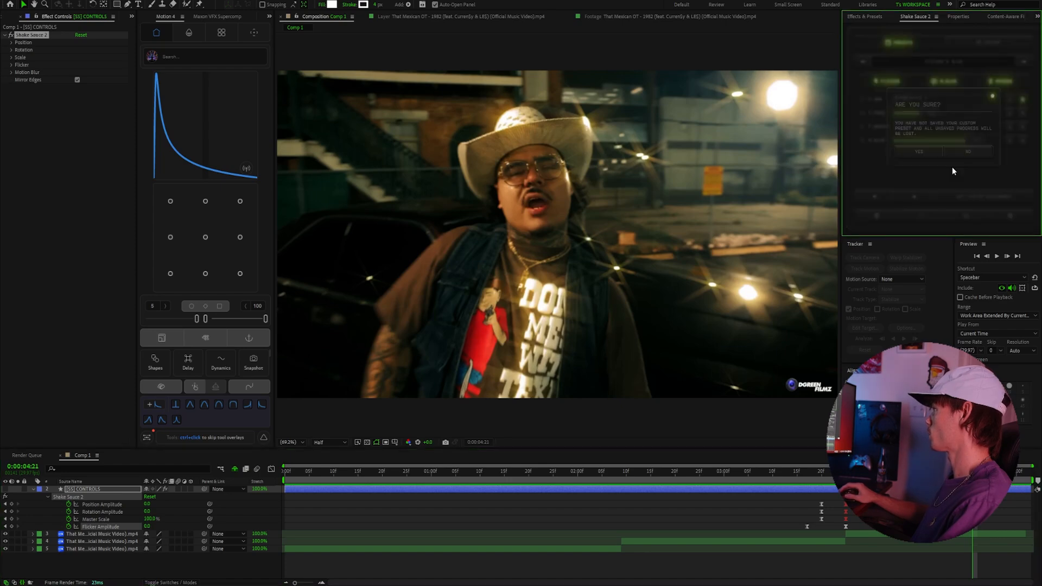
{"action": "left_click", "coordinate": [929, 148]}
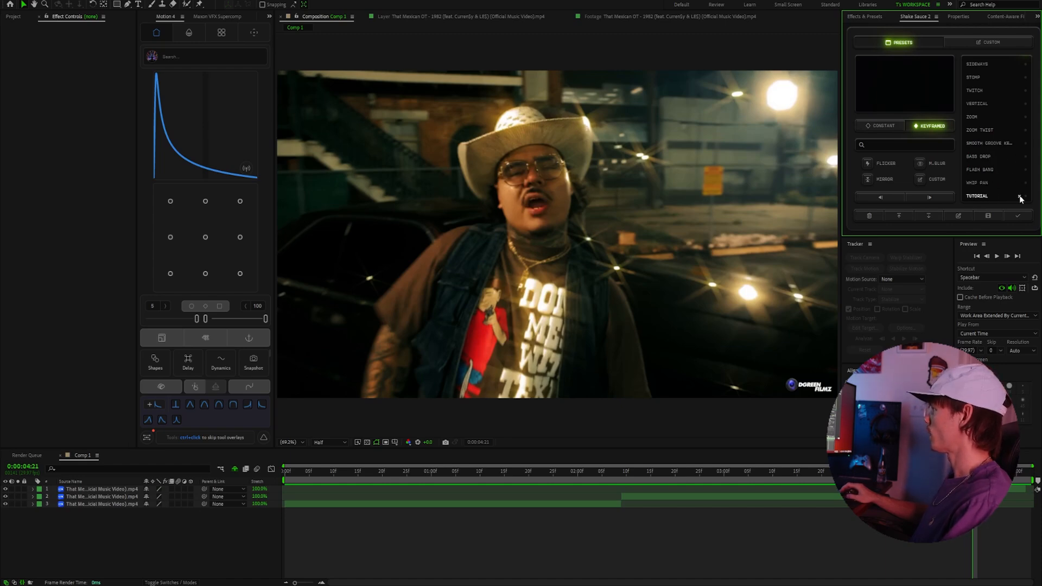
Step: Apply the keyframed Flash Bang preset and align its center keyframes with the cut between the first and second clips
{"action": "left_click", "coordinate": [1019, 197]}
{"action": "left_click_drag", "start_coordinate": [770, 471], "coordinate": [637, 471]}
{"action": "left_click", "coordinate": [994, 170]}
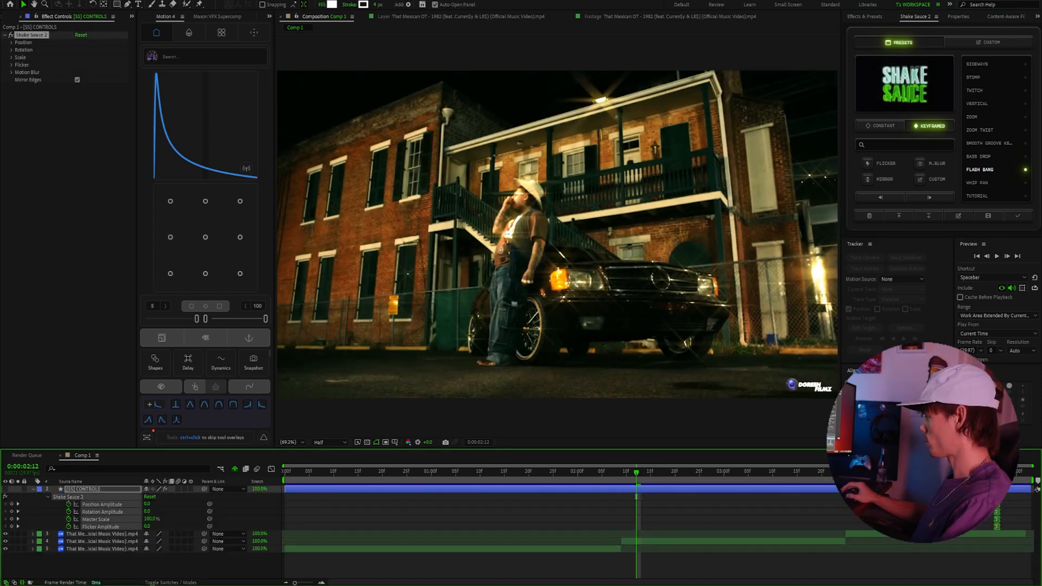
{"action": "left_click_drag", "start_coordinate": [930, 519], "coordinate": [624, 519]}
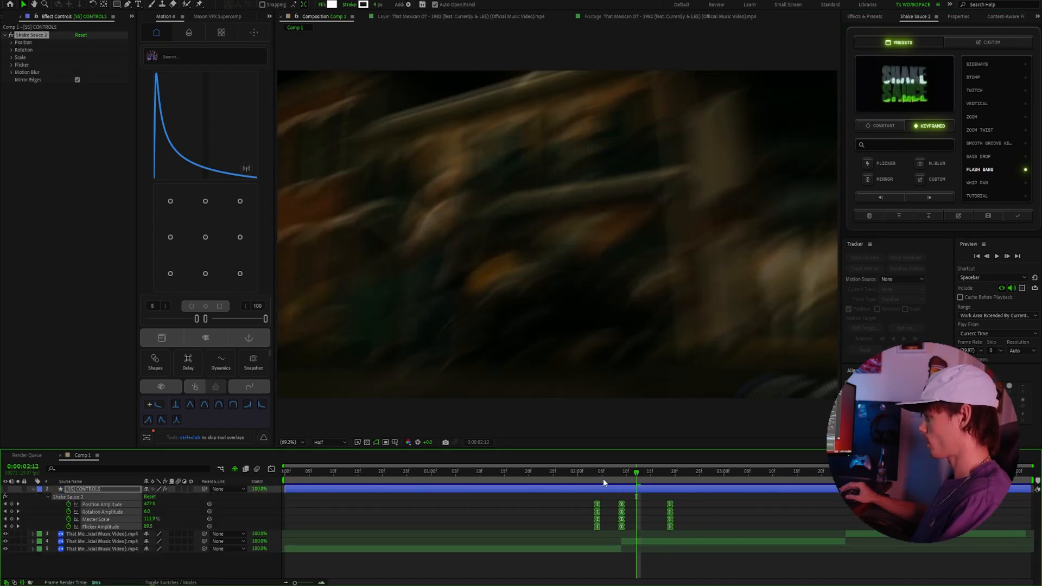
Step: Play back the first cut several times to examine the Flash Bang transition
{"action": "left_click", "coordinate": [493, 481]}
{"action": "key", "text": "space"}
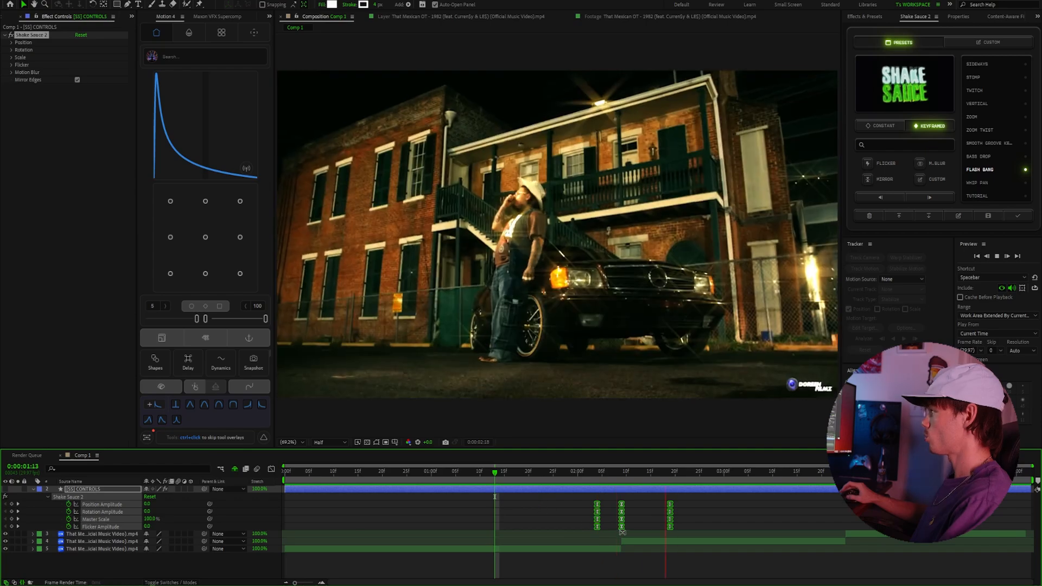
{"action": "key", "text": "space"}
{"action": "left_click", "coordinate": [525, 478]}
{"action": "key", "text": "space"}
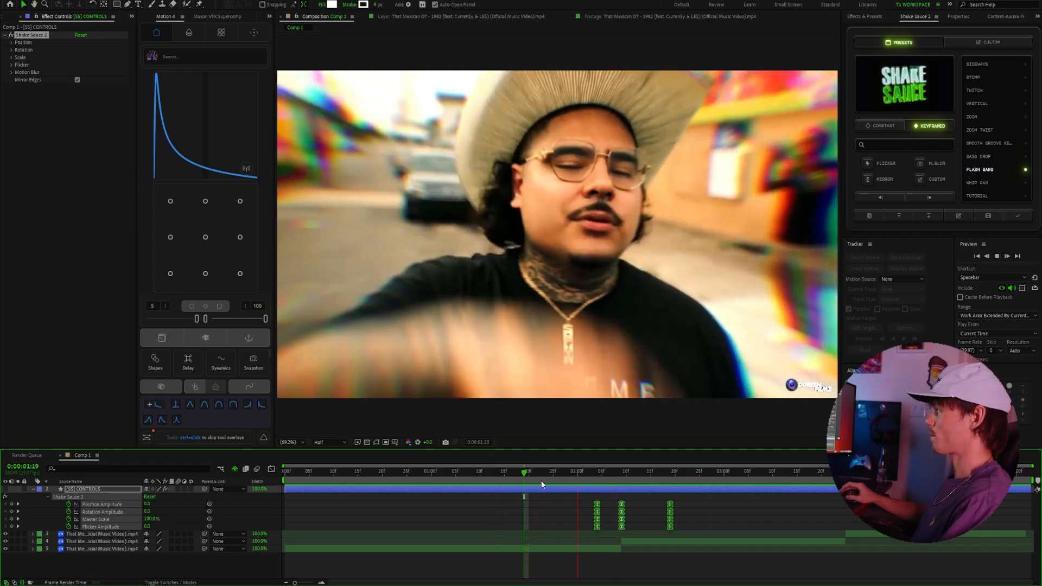
{"action": "left_click", "coordinate": [558, 477]}
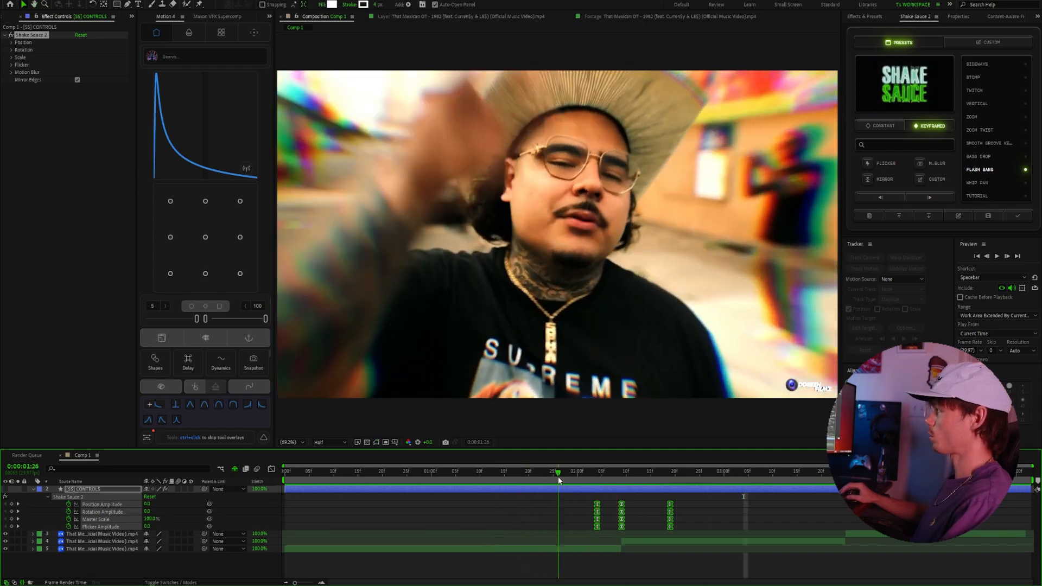
{"action": "key", "text": "space"}
{"action": "left_click", "coordinate": [537, 477]}
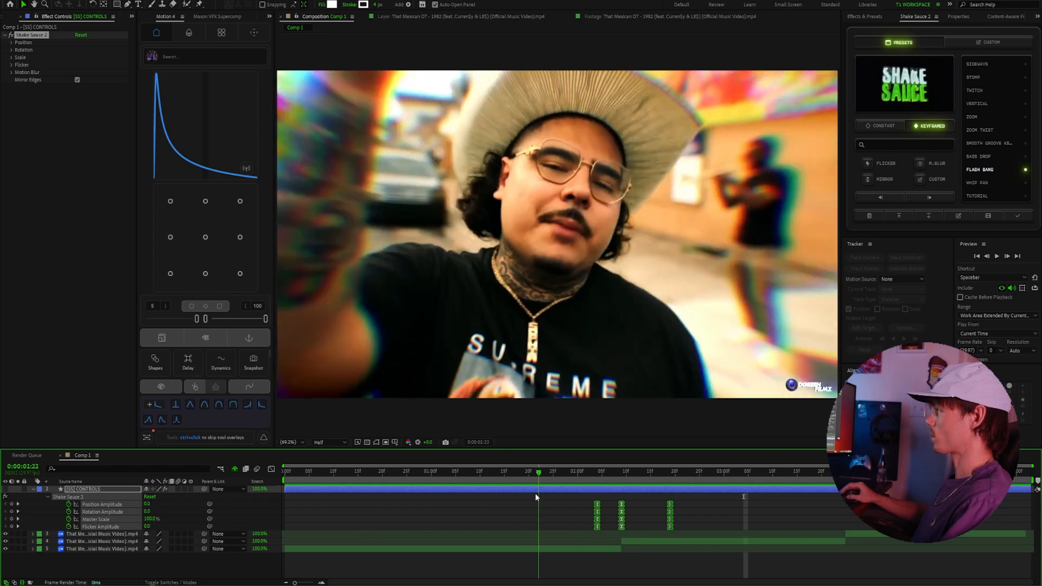
{"action": "key", "text": "space"}
{"action": "key", "text": "space"}
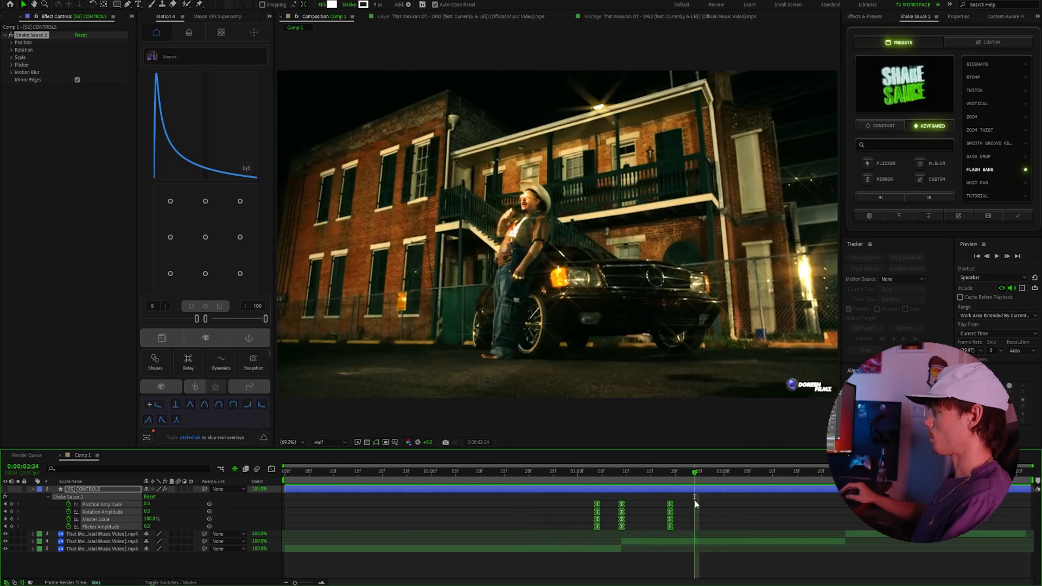
Step: Move the Flash Bang keyframes to center on the cut between the second and third clips and play the transition
{"action": "left_click_drag", "start_coordinate": [621, 505], "coordinate": [631, 506]}
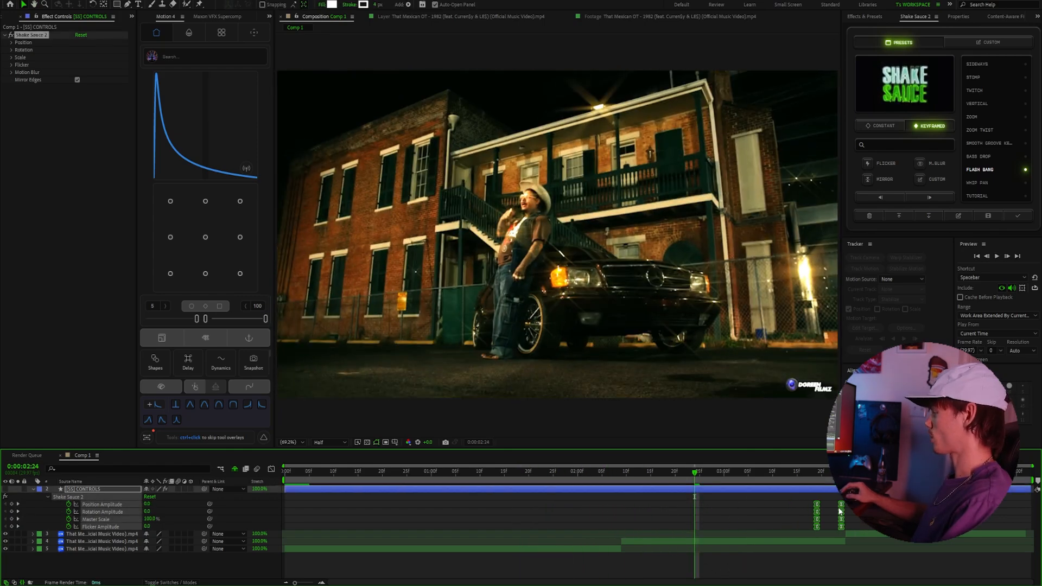
{"action": "key", "text": "space"}
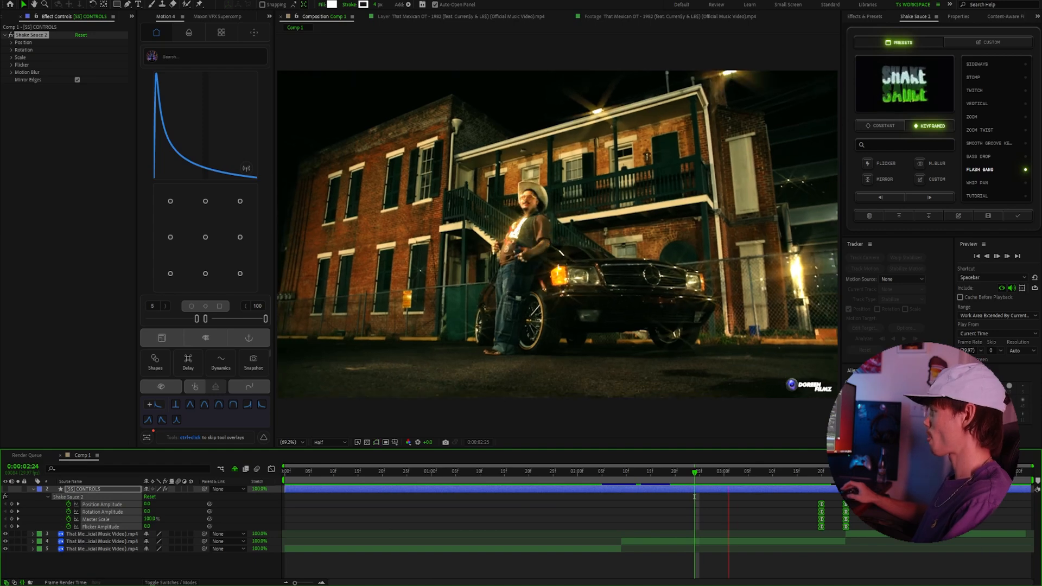
Step: Delete the Flash Bang keyframes, apply the keyframed Whip Pan preset to the shake controls layer and reveal its keyframes
{"action": "key", "text": "space"}
{"action": "key", "text": "Delete"}
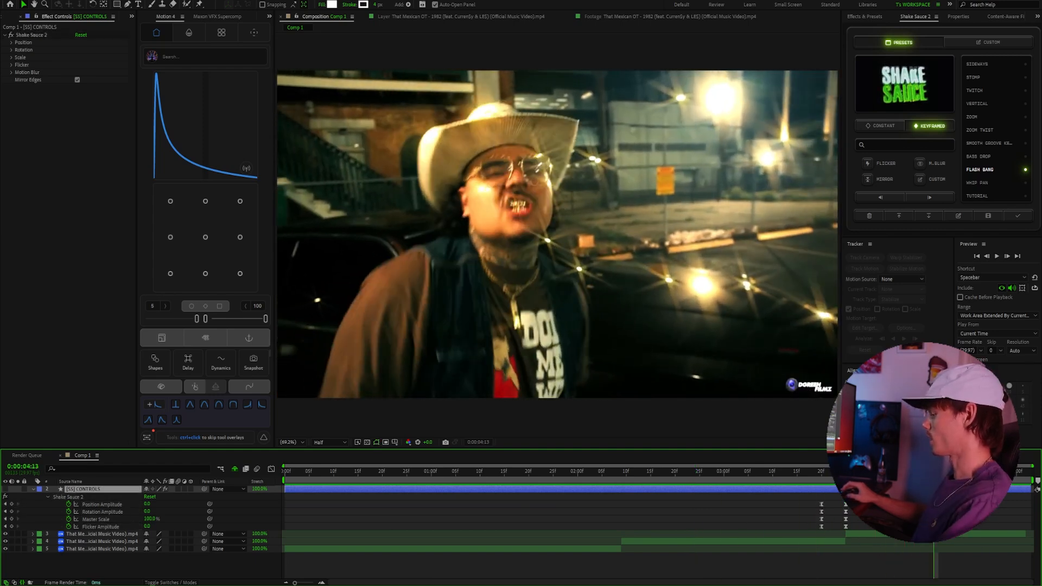
{"action": "left_click", "coordinate": [995, 184]}
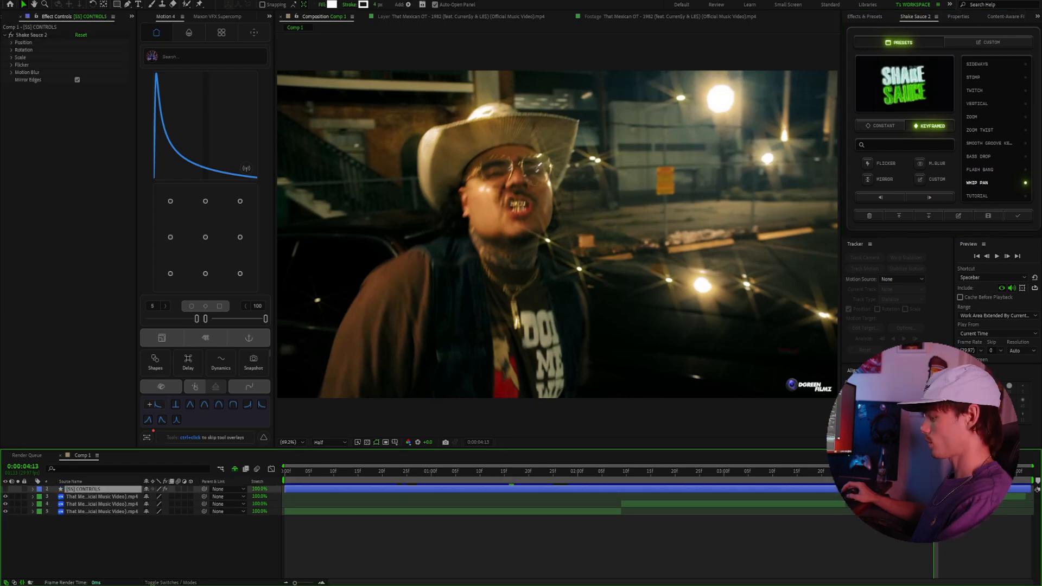
{"action": "key", "text": "u"}
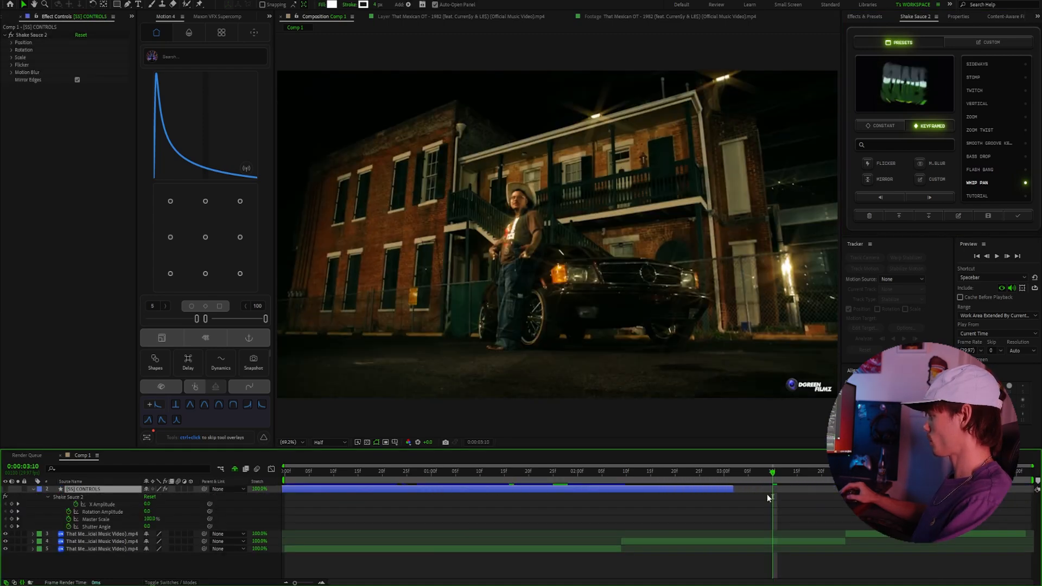
Step: Extend the shake controls layer, align the Whip Pan keyframes with the cut between the first and second clips and play it
{"action": "left_click_drag", "start_coordinate": [767, 498], "coordinate": [1011, 531]}
{"action": "left_click_drag", "start_coordinate": [934, 504], "coordinate": [430, 500]}
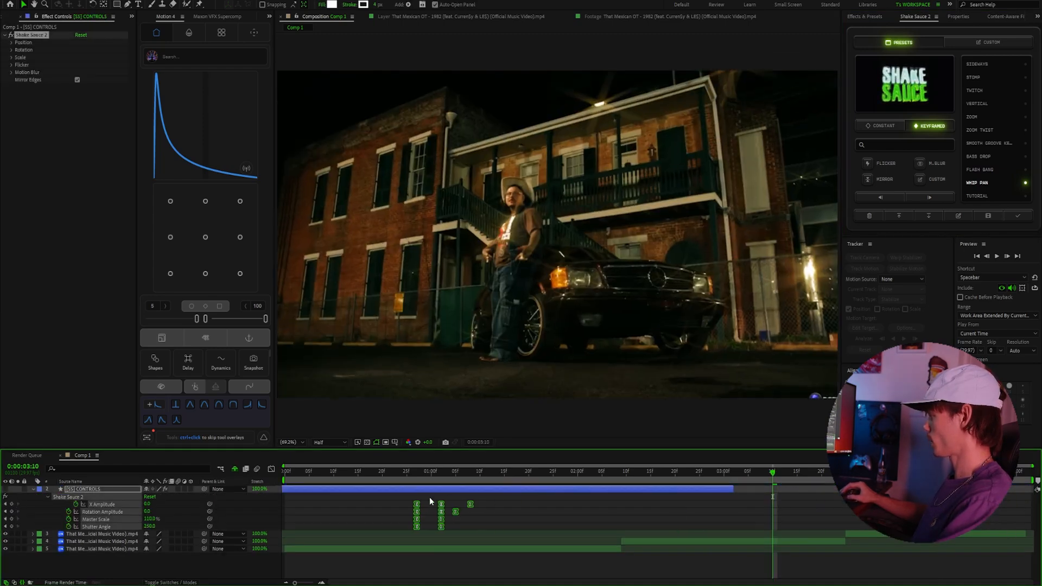
{"action": "left_click_drag", "start_coordinate": [520, 485], "coordinate": [725, 493]}
{"action": "left_click_drag", "start_coordinate": [601, 476], "coordinate": [519, 480]}
{"action": "key", "text": "space"}
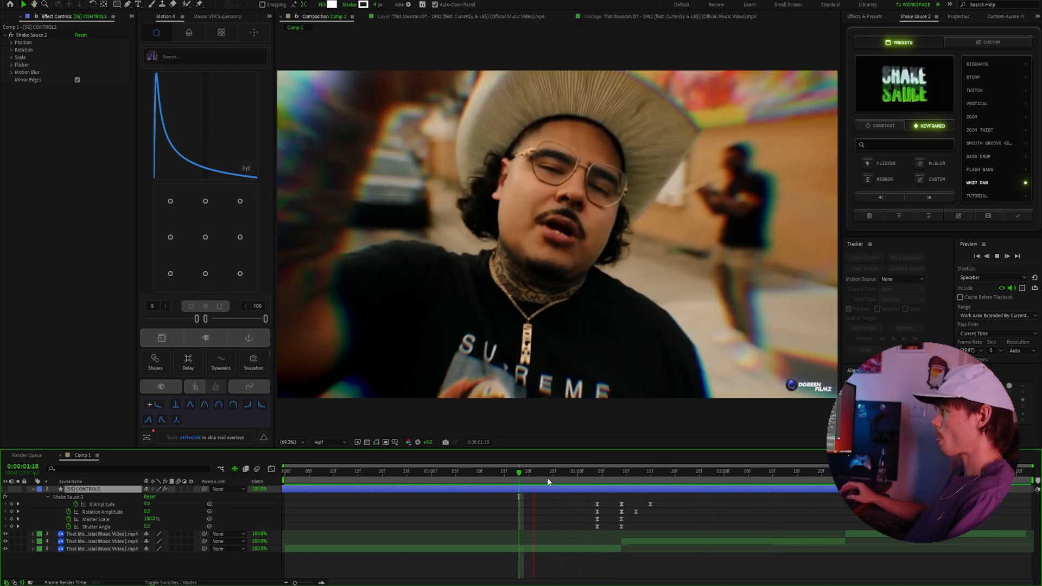
Step: Move the Whip Pan keyframes onto the cut between the second and third clips and play the transition
{"action": "left_click_drag", "start_coordinate": [693, 498], "coordinate": [839, 509]}
{"action": "key", "text": "space"}
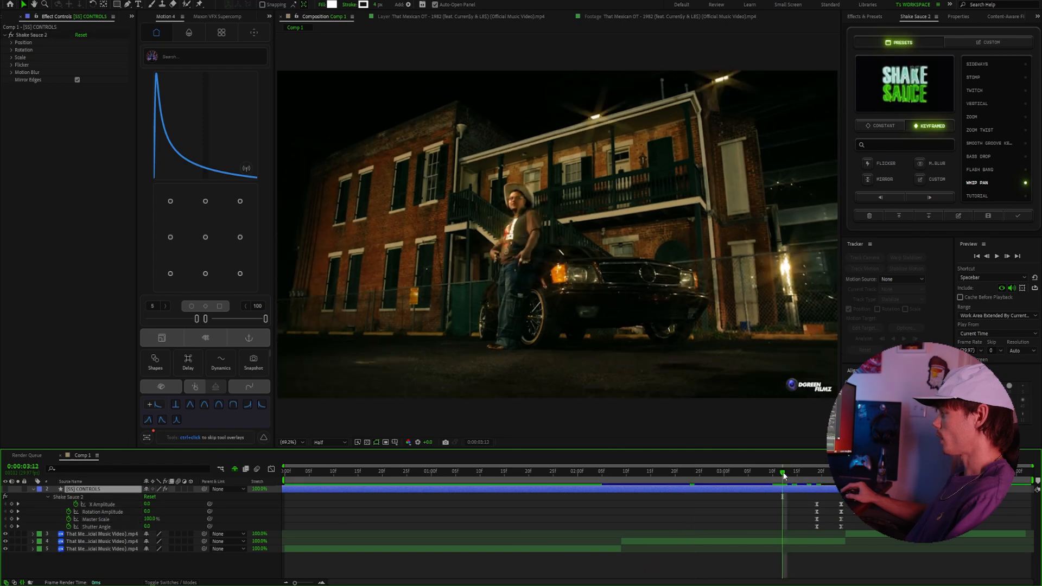
{"action": "left_click_drag", "start_coordinate": [841, 505], "coordinate": [846, 505]}
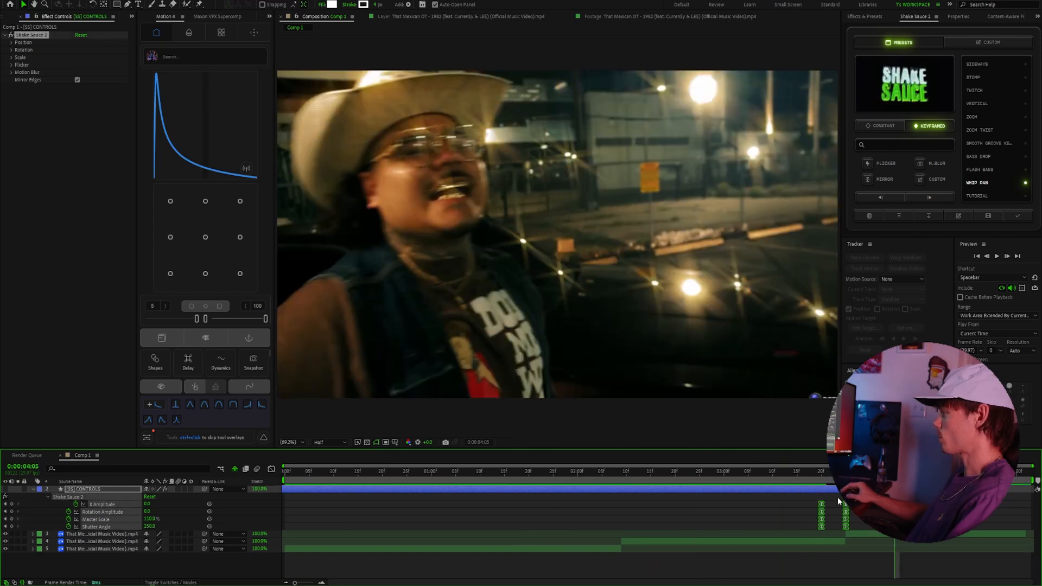
{"action": "left_click", "coordinate": [768, 476]}
{"action": "key", "text": "space"}
Step: Delete the Whip Pan keyframes and remove the [SS] CONTROLS and [SS] EFFECT layers, leaving only the three clips
{"action": "key", "text": "Delete"}
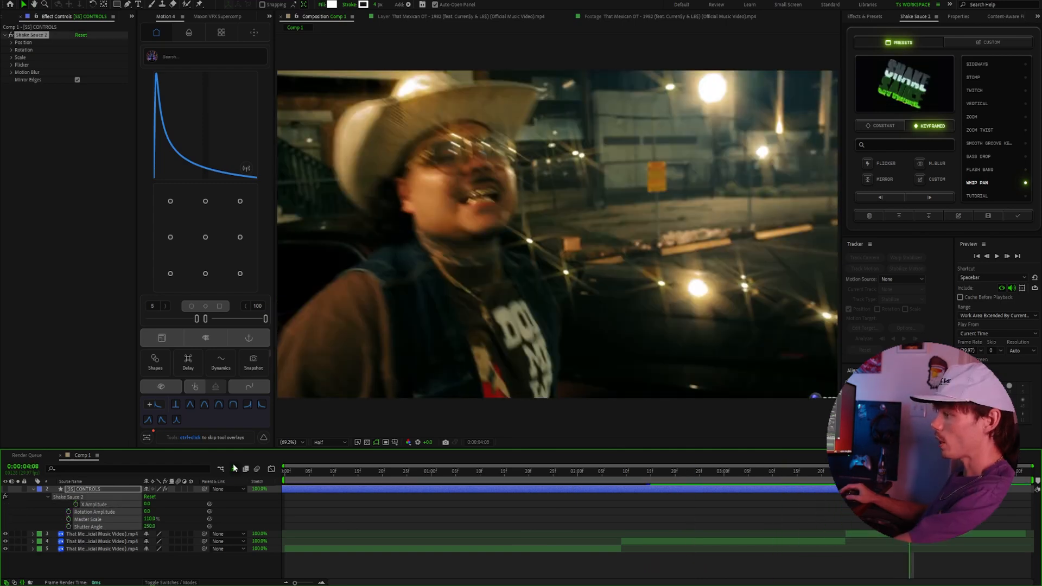
{"action": "scroll", "coordinate": [709, 509], "scroll_direction": "up", "scroll_amount": 1}
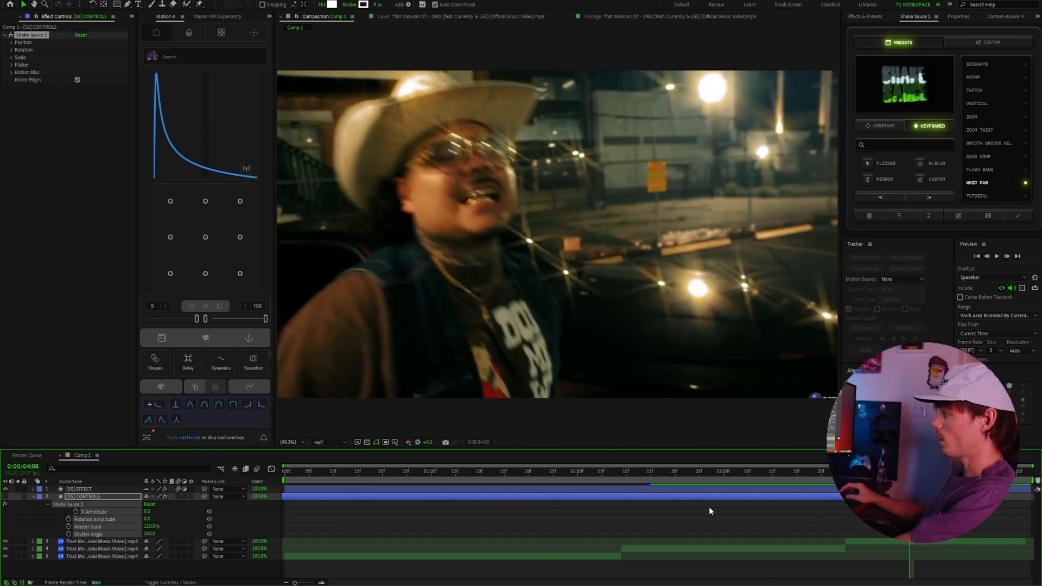
{"action": "left_click", "coordinate": [803, 497]}
{"action": "key", "text": "Delete"}
{"action": "left_click", "coordinate": [801, 489]}
{"action": "key", "text": "Delete"}
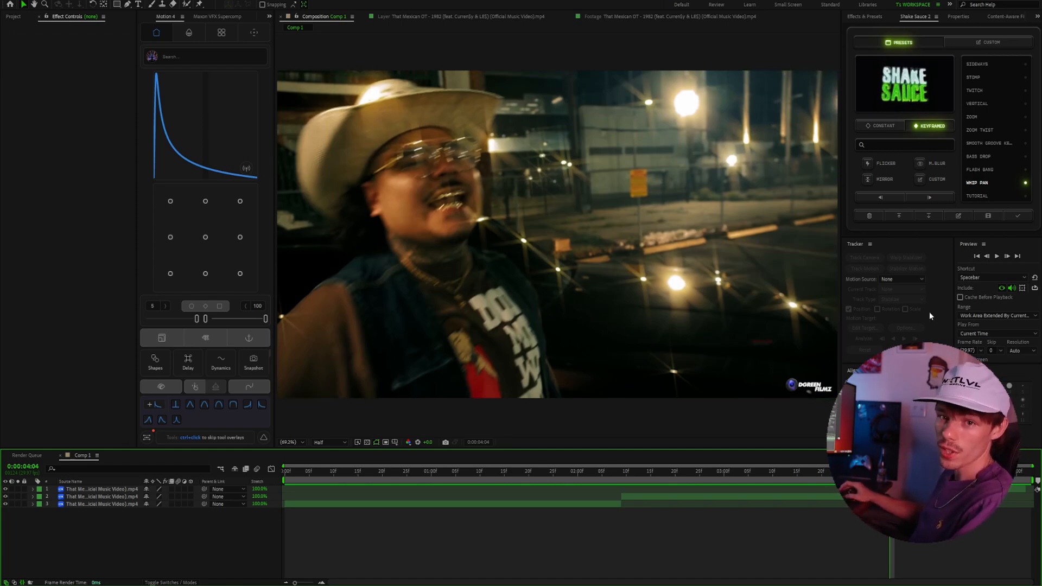
Step: Switch to the constant presets, apply Rolling Thunder to the second clip and scrub through the shake
{"action": "left_click", "coordinate": [879, 127]}
{"action": "scroll", "coordinate": [998, 158], "scroll_direction": "down", "scroll_amount": 2}
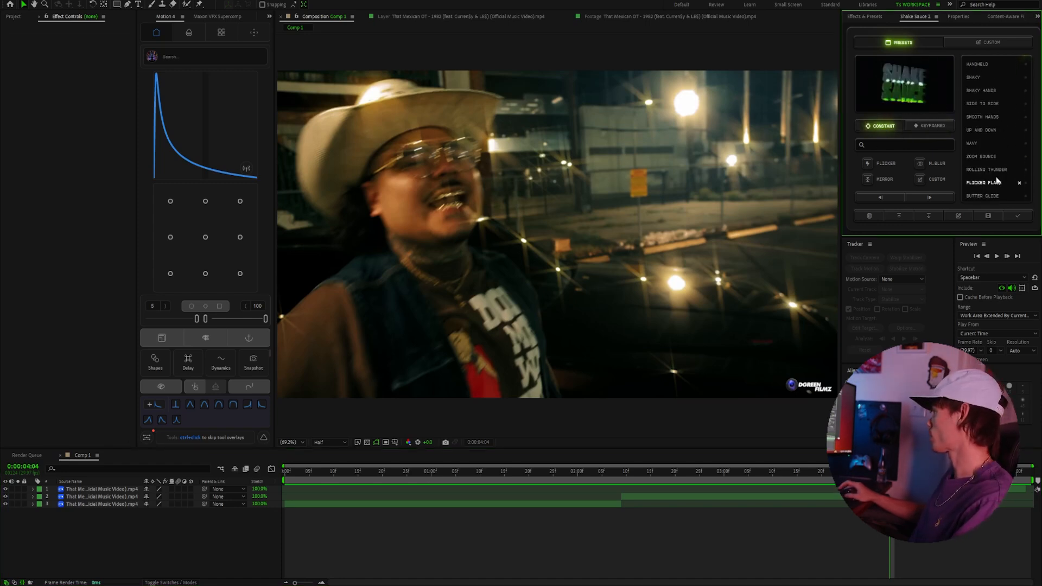
{"action": "left_click_drag", "start_coordinate": [890, 474], "coordinate": [314, 480]}
{"action": "left_click", "coordinate": [360, 504]}
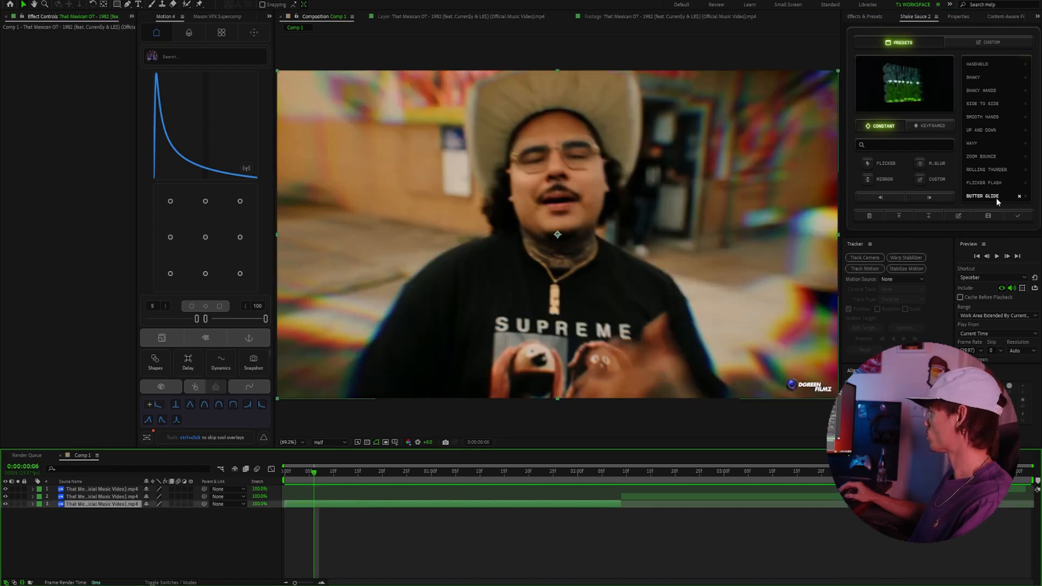
{"action": "left_click", "coordinate": [641, 472]}
{"action": "left_click", "coordinate": [660, 496]}
{"action": "left_click", "coordinate": [1008, 170]}
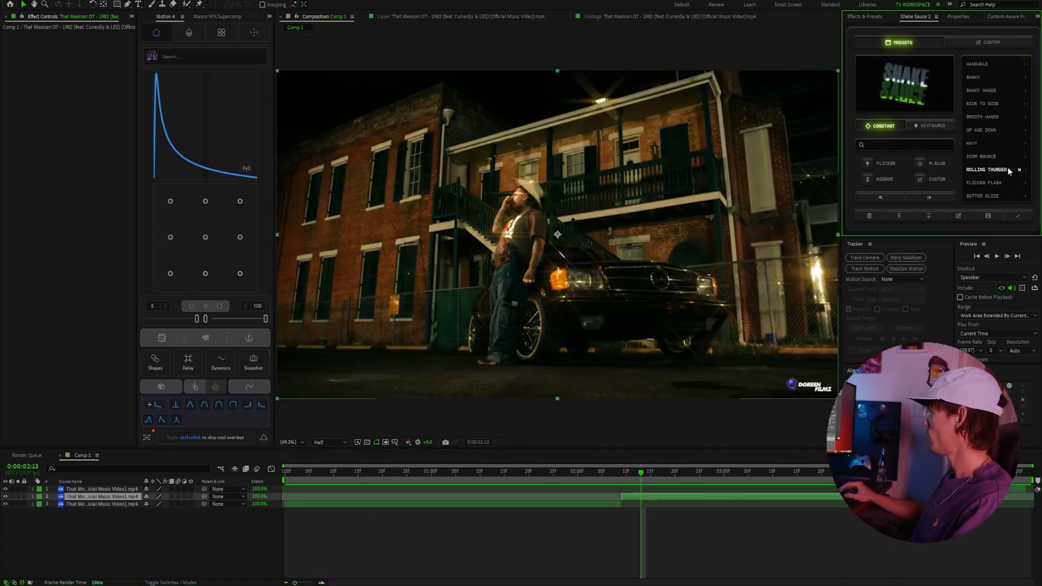
{"action": "left_click_drag", "start_coordinate": [722, 475], "coordinate": [725, 497]}
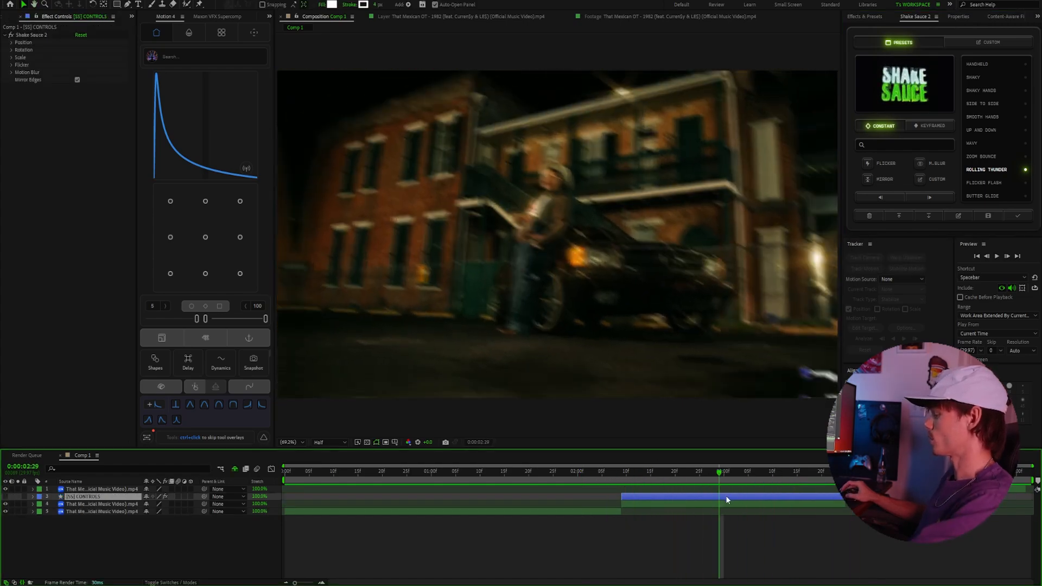
Step: Replace the second clip's shake with the constant Flicker Flash preset, play it, and apply Flicker Flash to the first clip
{"action": "left_click", "coordinate": [1005, 185]}
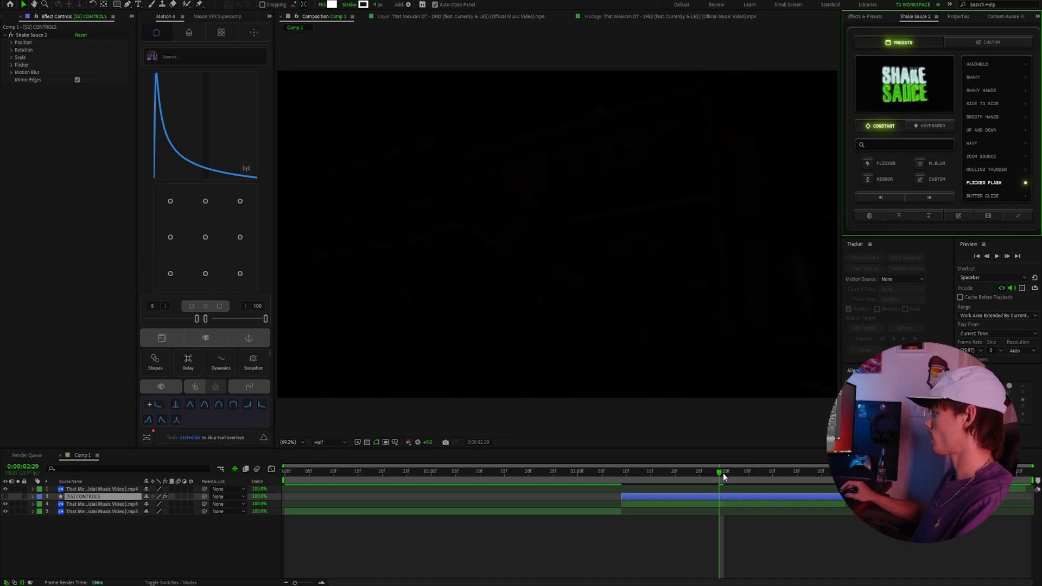
{"action": "left_click_drag", "start_coordinate": [723, 474], "coordinate": [604, 476]}
{"action": "key", "text": "space"}
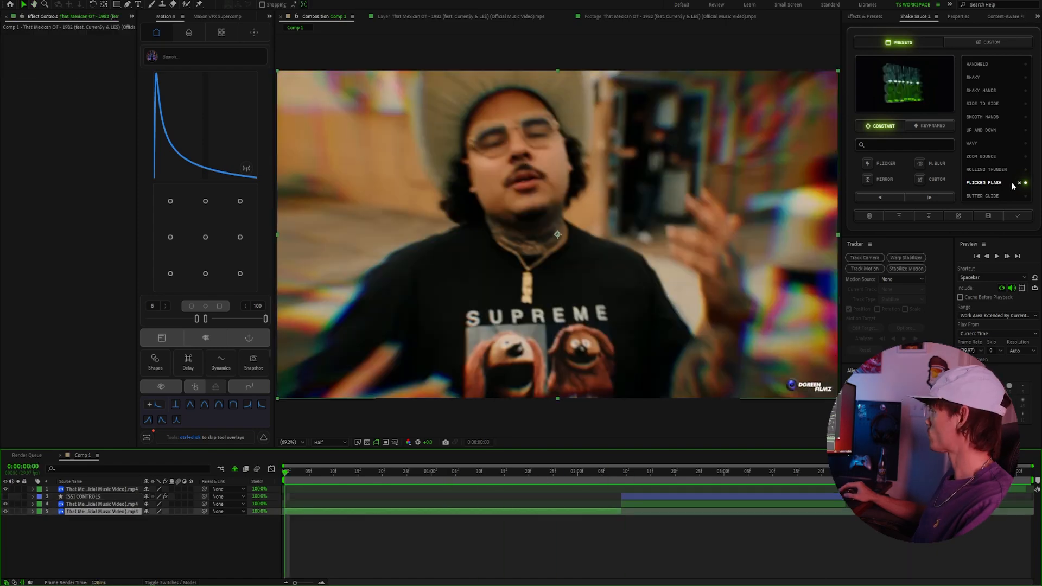
{"action": "left_click", "coordinate": [1019, 217]}
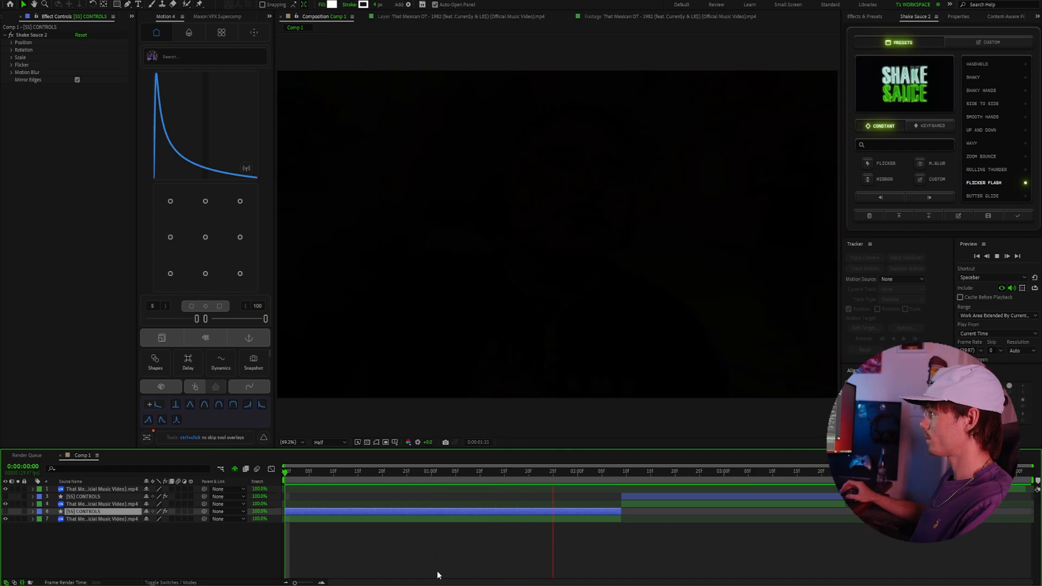
Step: Delete the second clip's [SS] CONTROLS layer, unhide the shy layers and delete its leftover [SS] EFFECT layer
{"action": "key", "text": "Delete"}
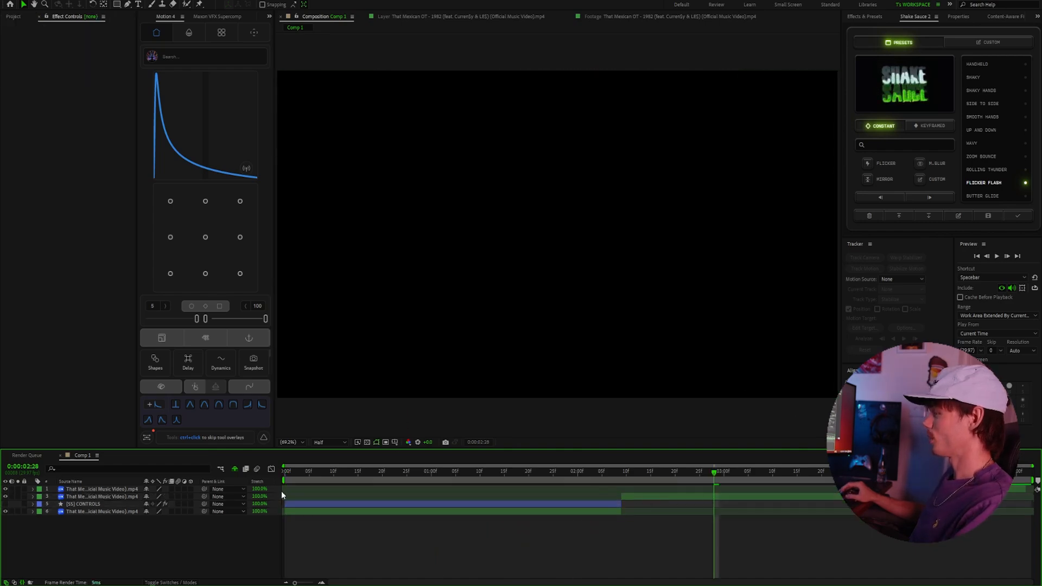
{"action": "left_click", "coordinate": [235, 470]}
{"action": "left_click", "coordinate": [247, 470]}
{"action": "left_click", "coordinate": [689, 504]}
{"action": "left_click", "coordinate": [696, 496]}
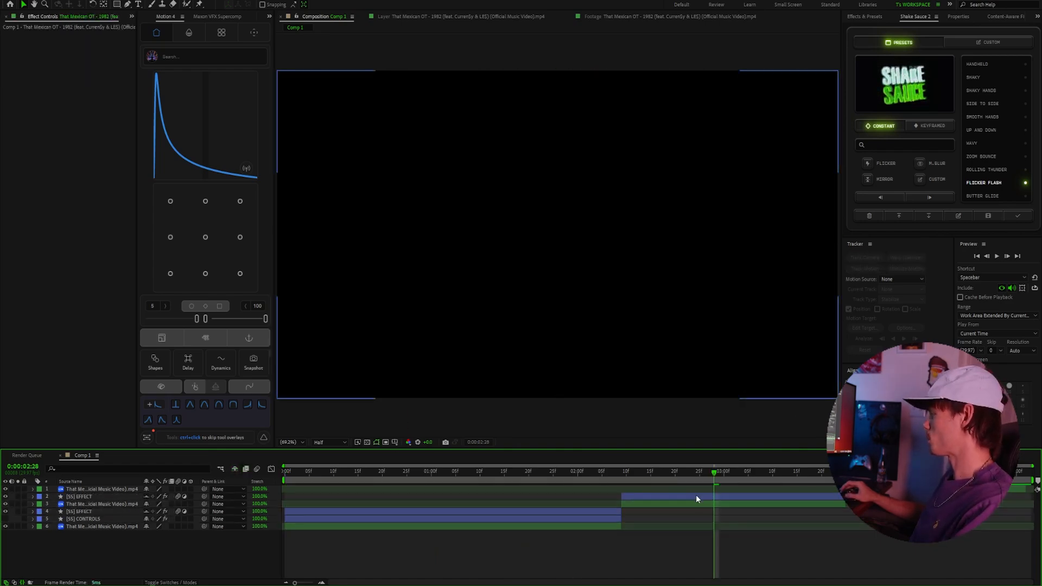
{"action": "key", "text": "Delete"}
Step: Play the Flicker Flash shake on the first clip from the start and delete its shake layers
{"action": "key", "text": "Home"}
{"action": "key", "text": "space"}
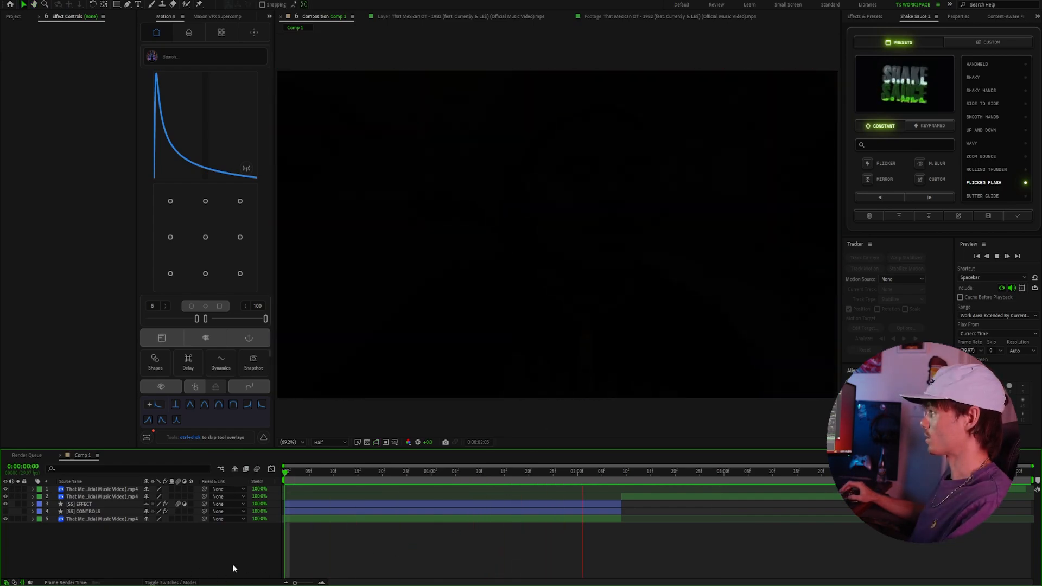
{"action": "key", "text": "space"}
{"action": "key", "text": "Delete"}
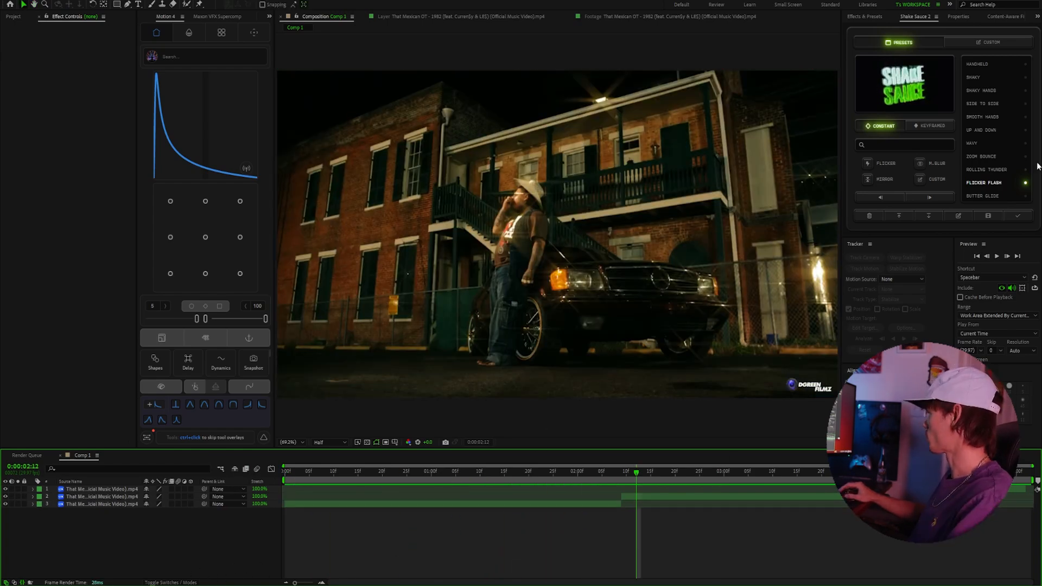
Step: Try the constant Butter Glide preset on the second clip and delete its controls layer
{"action": "left_click", "coordinate": [1005, 196]}
{"action": "left_click", "coordinate": [665, 496]}
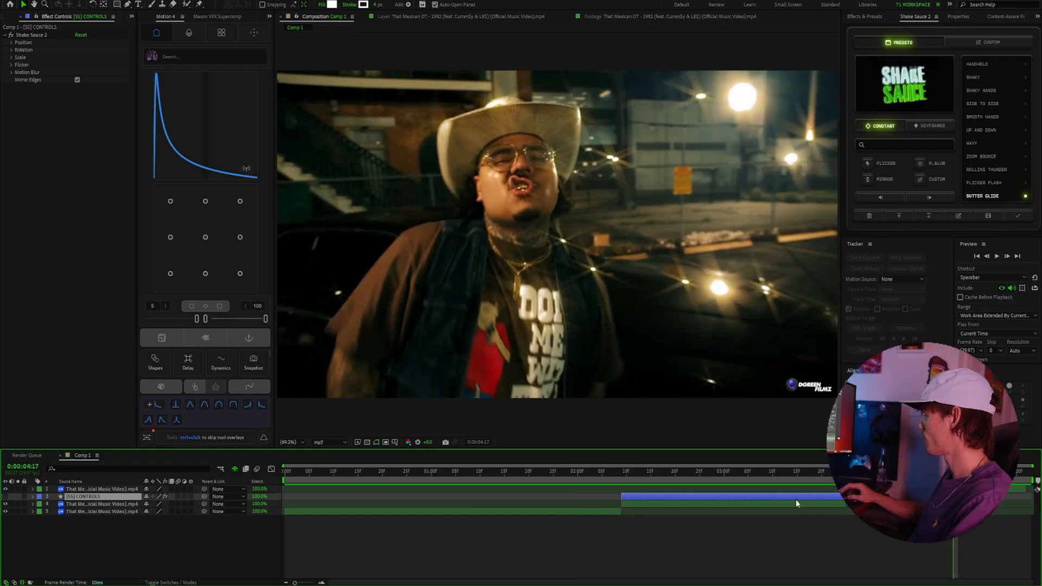
{"action": "key", "text": "Delete"}
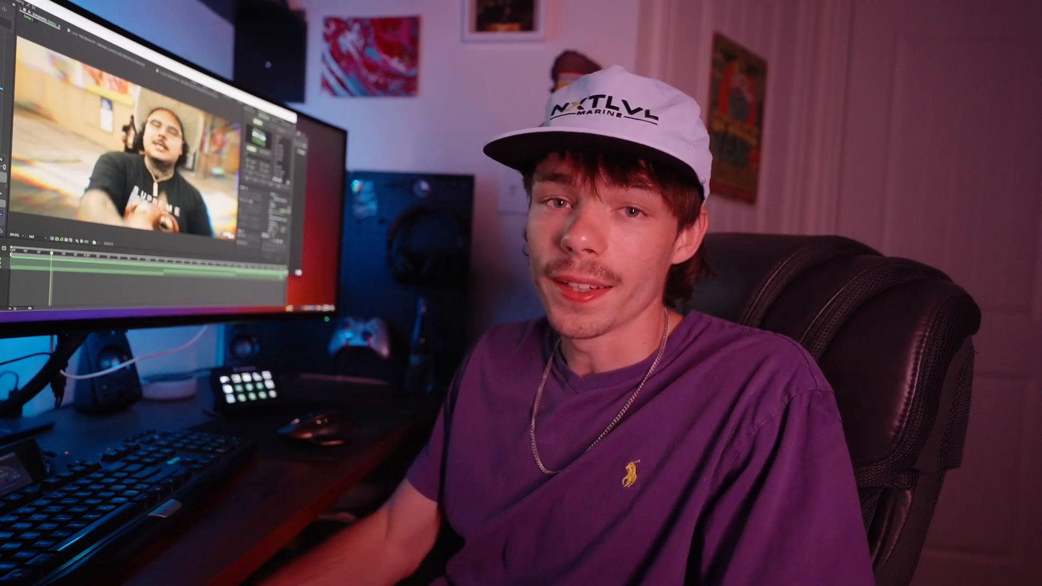